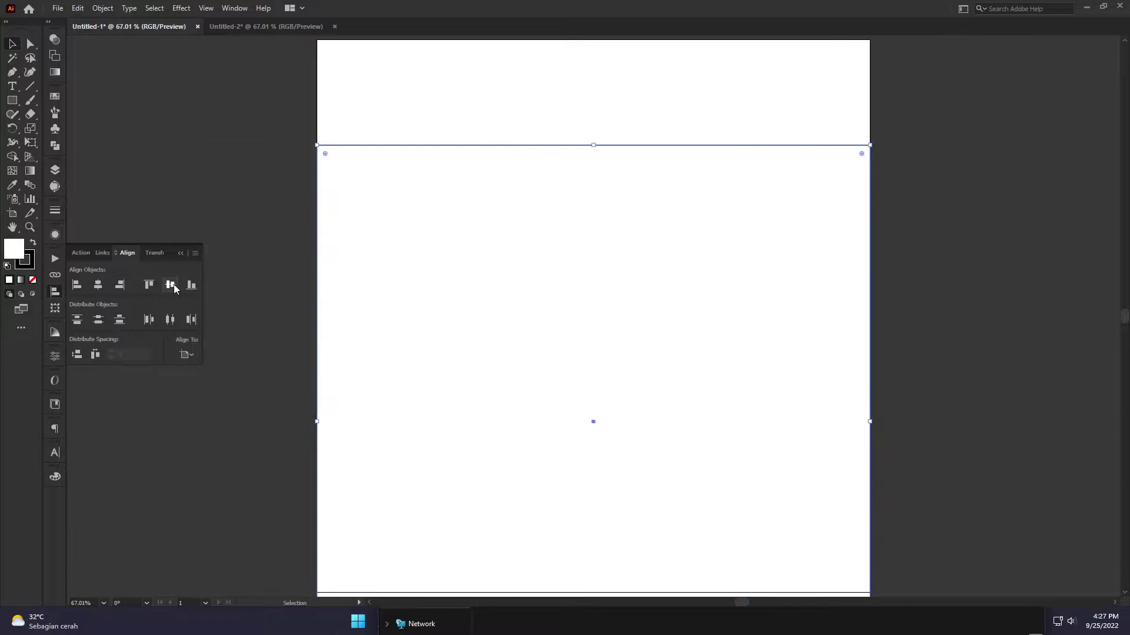
Give the artboard-sized background square a black fill and no stroke
left_click(57, 295)
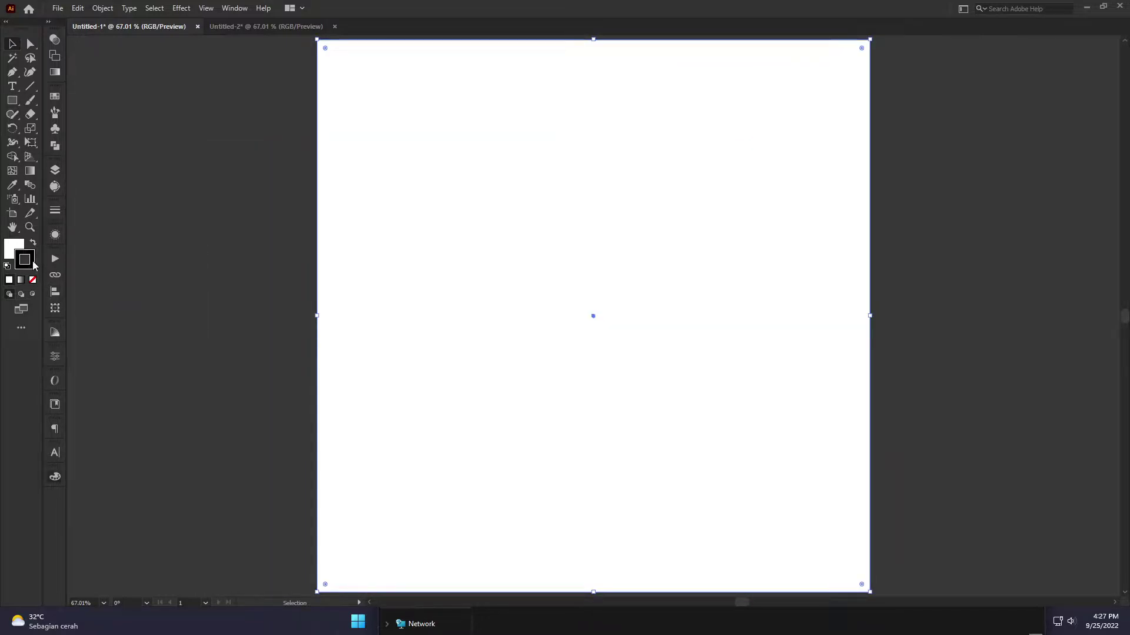
left_click(31, 264)
left_click(34, 243)
left_click(33, 280)
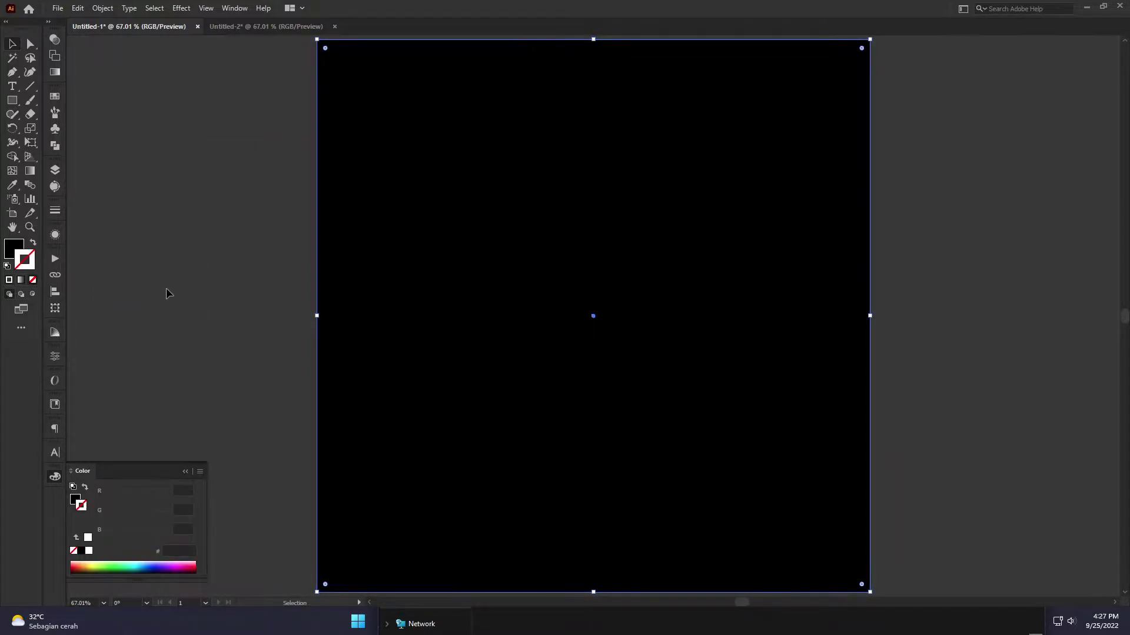
Lock Layer 1 and add a new layer above it
left_click(54, 172)
left_click(89, 183)
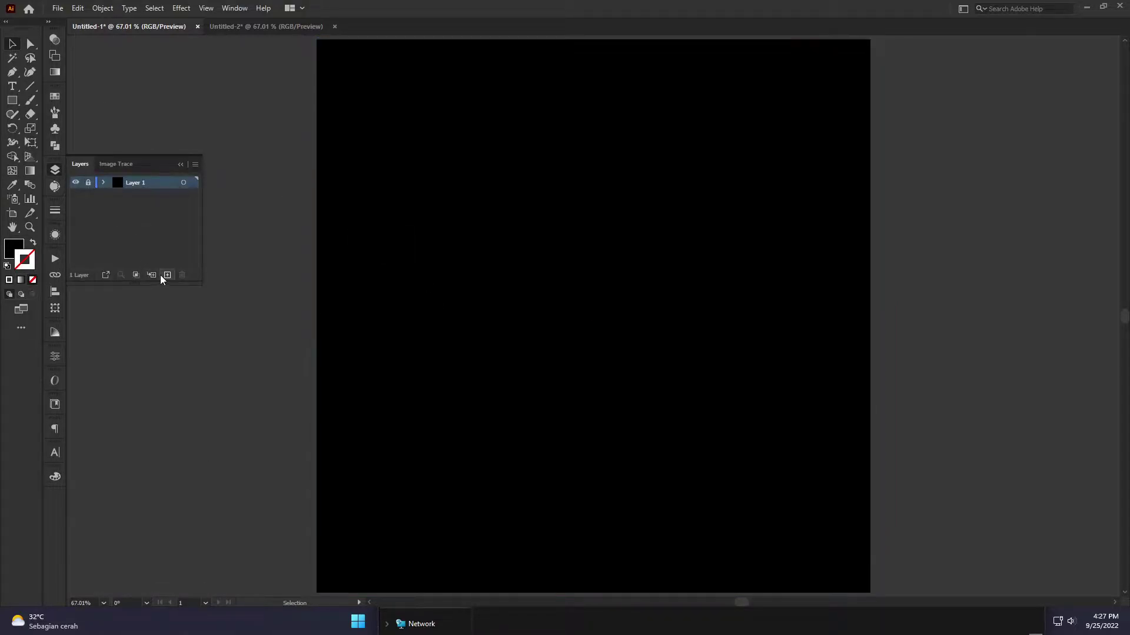
left_click(55, 170)
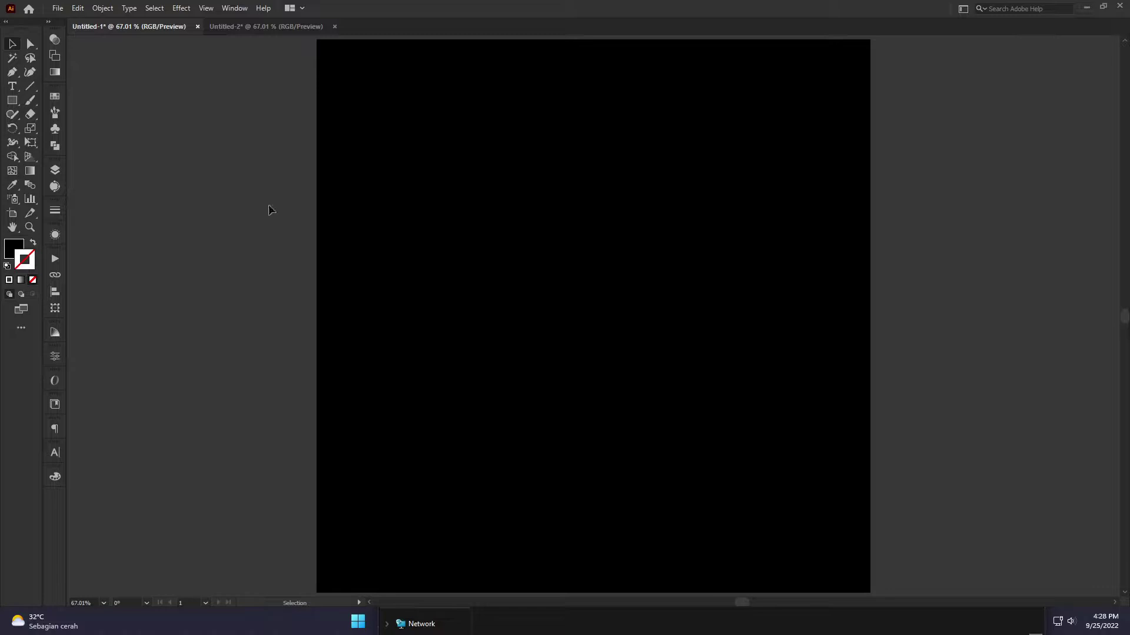
Place a point text in the upper part of the black artboard and colour it bright cyan
key("t")
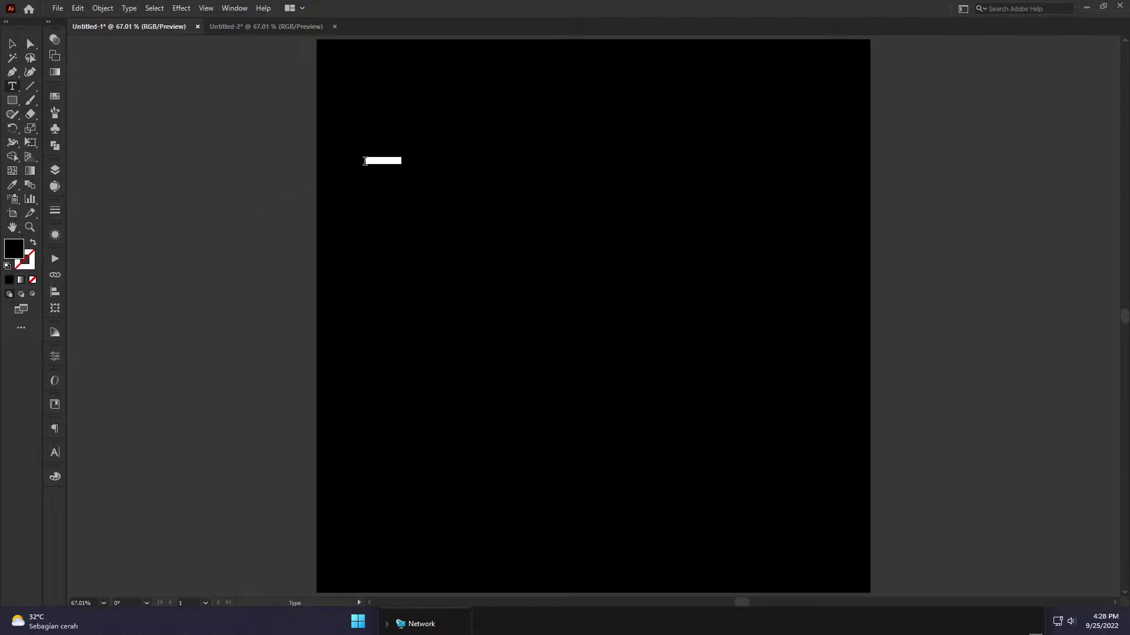
double_click(9, 249)
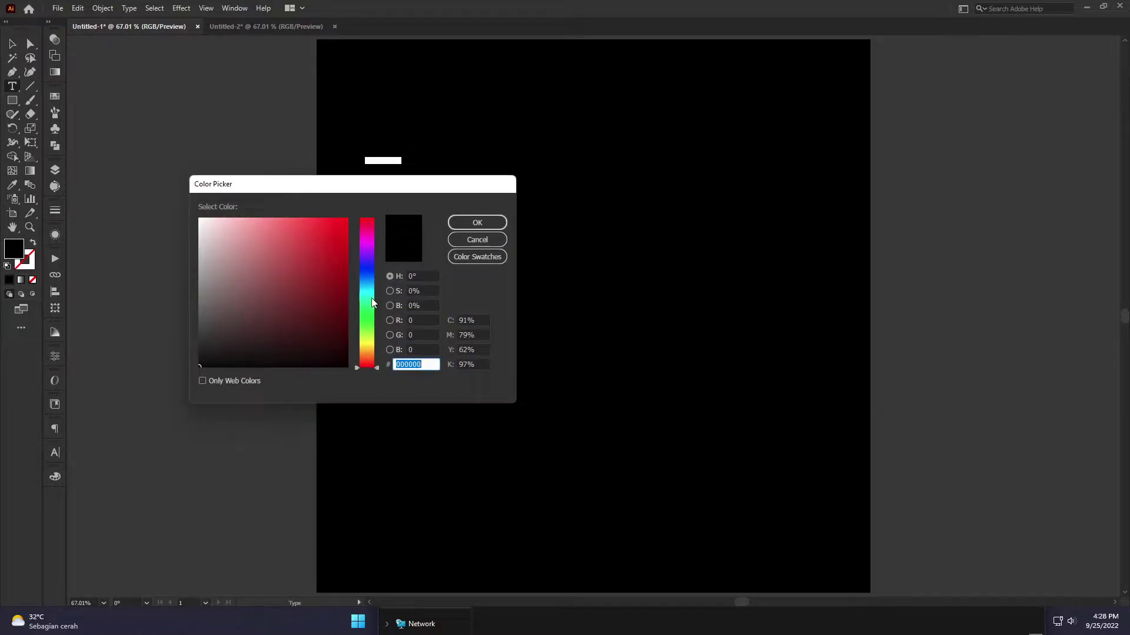
left_click_drag(371, 303, 372, 293)
left_click(317, 219)
left_click(477, 222)
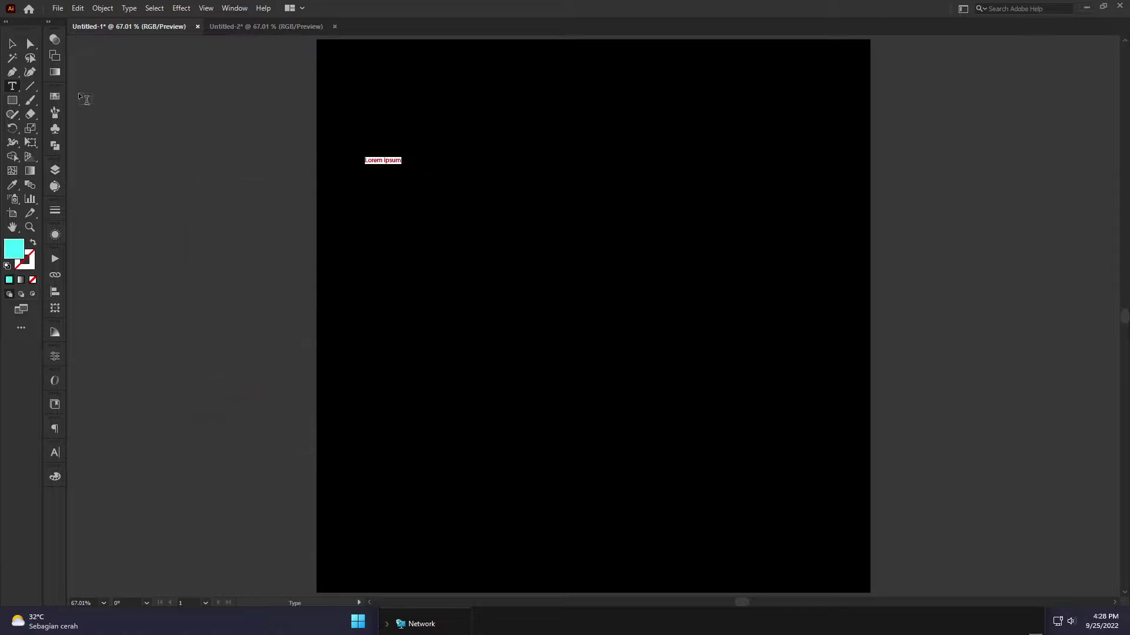
Enlarge the placeholder text and replace it with "BORUTO UZUMAKI"
key("Escape")
left_click_drag(382, 167, 423, 332)
key("t")
triple_click(422, 328)
type("BORUTO ")
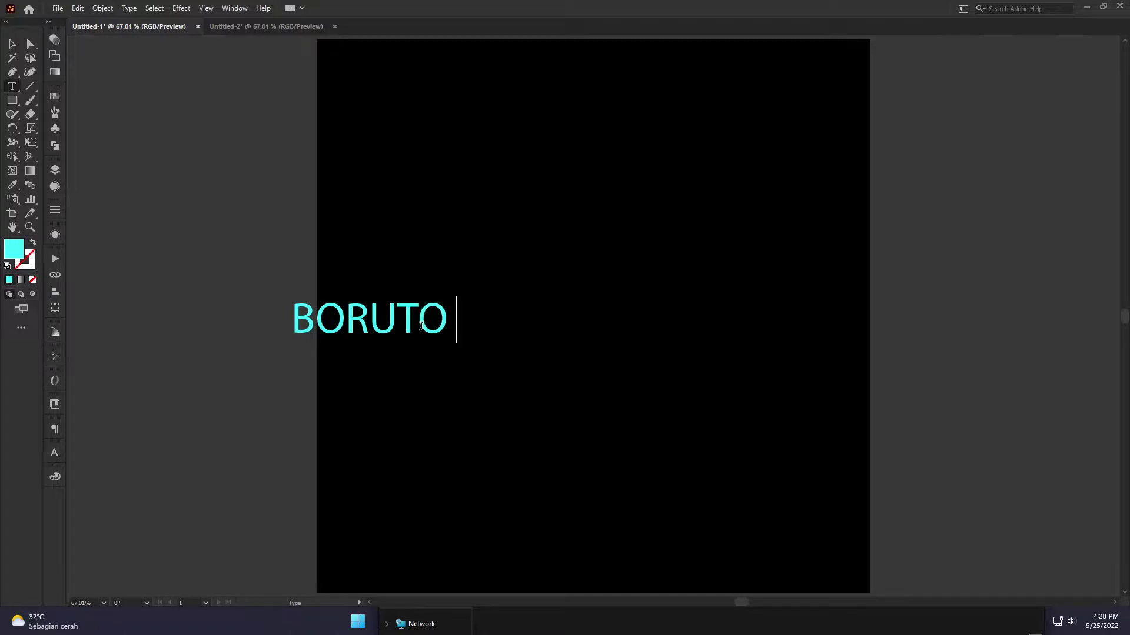
type("UZUMAKI")
key("ctrl+a")
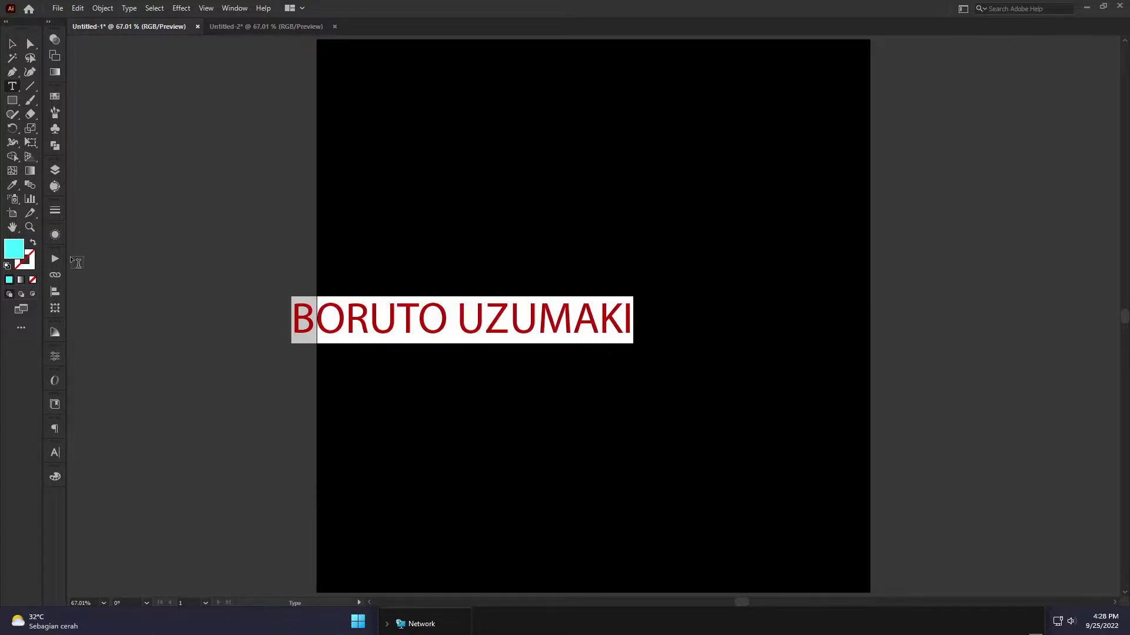
Set the font of the whole BORUTO UZUMAKI title to Montserrat Black
left_click(55, 357)
left_click(118, 362)
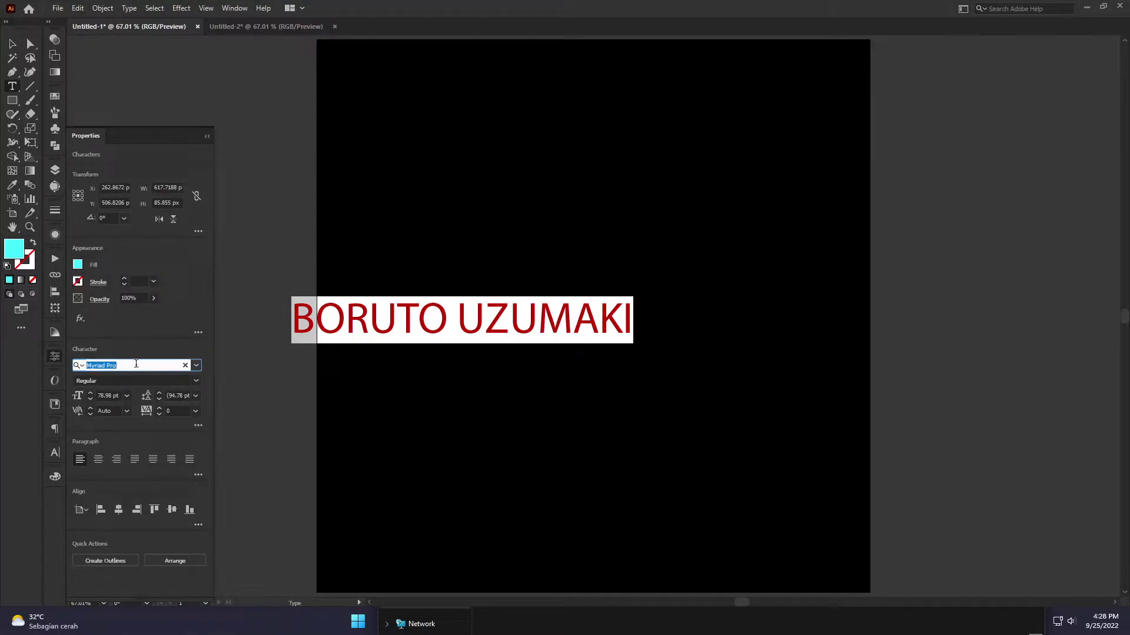
type("mm")
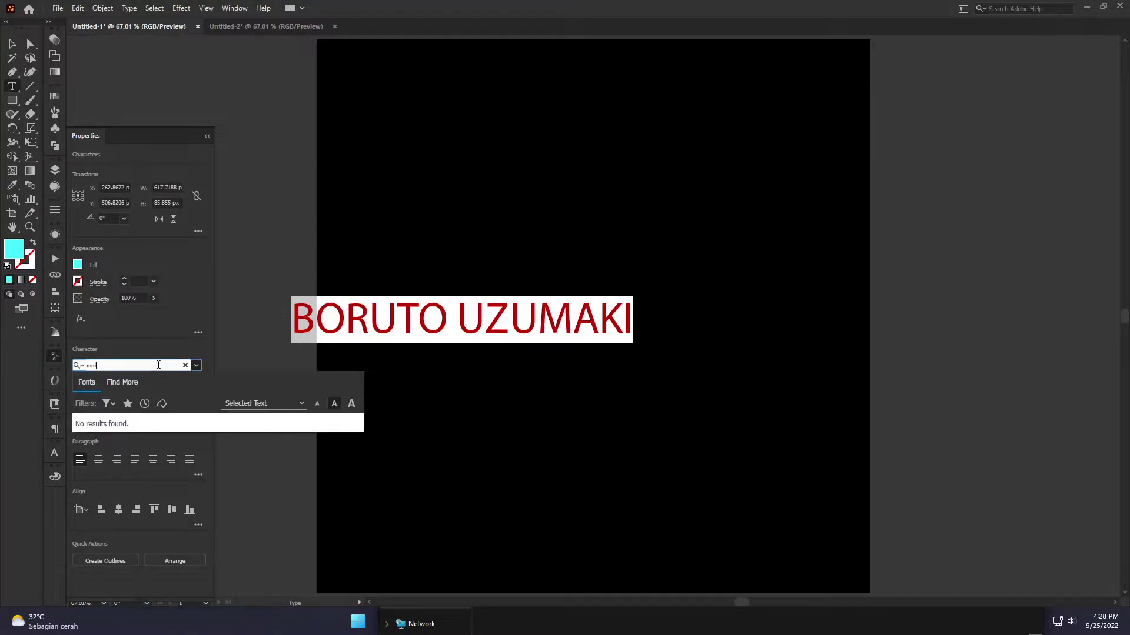
key("BackSpace")
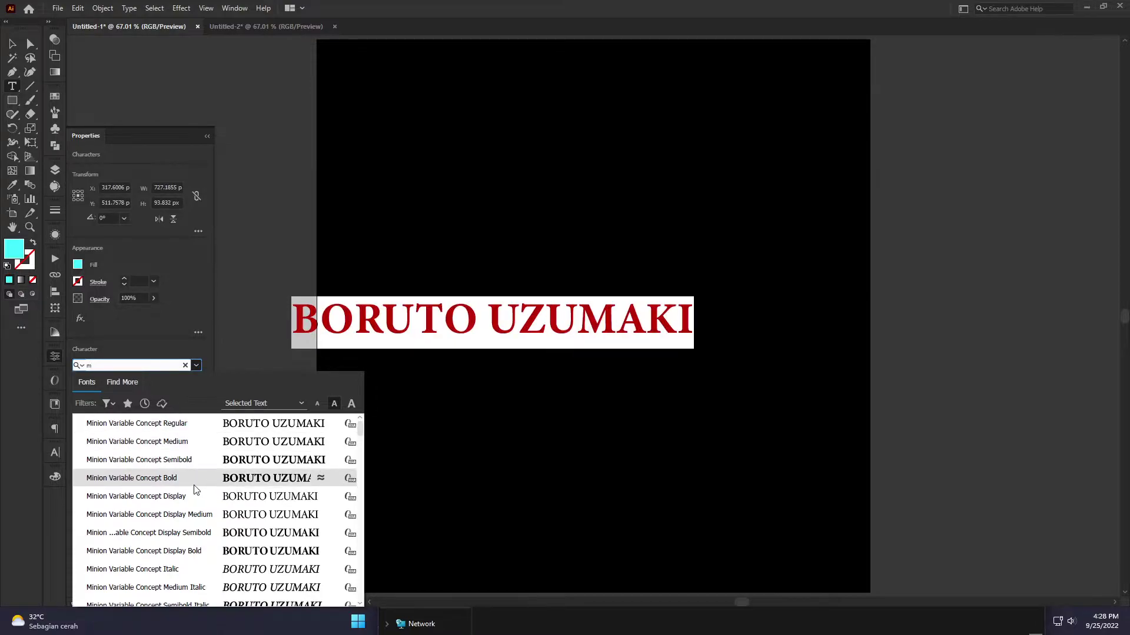
type("ont")
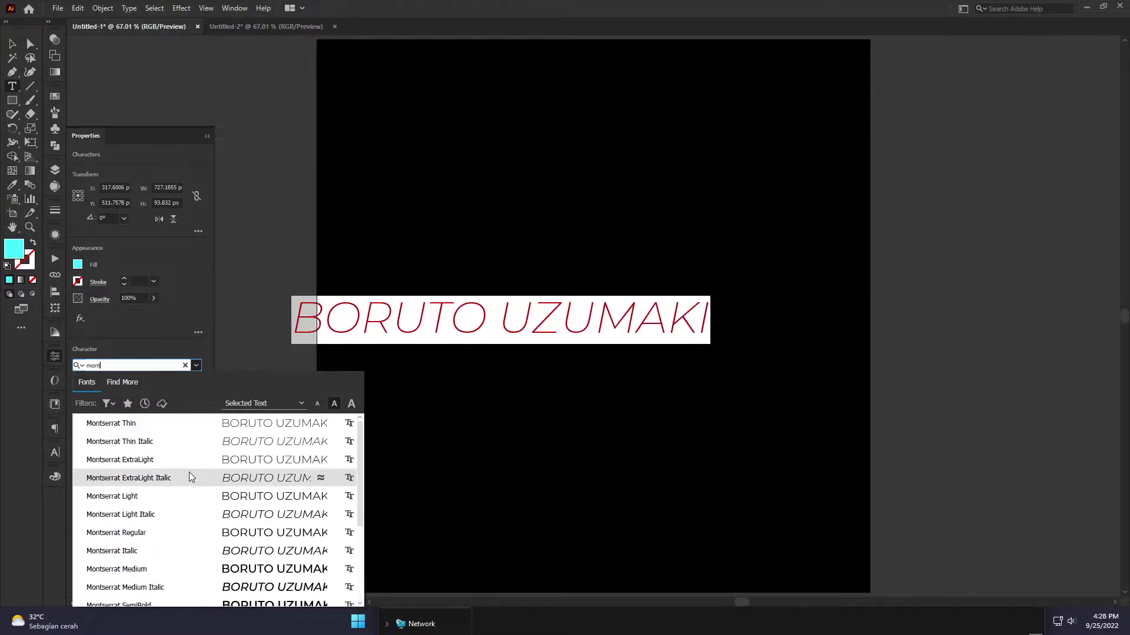
scroll(191, 540, "down", 3)
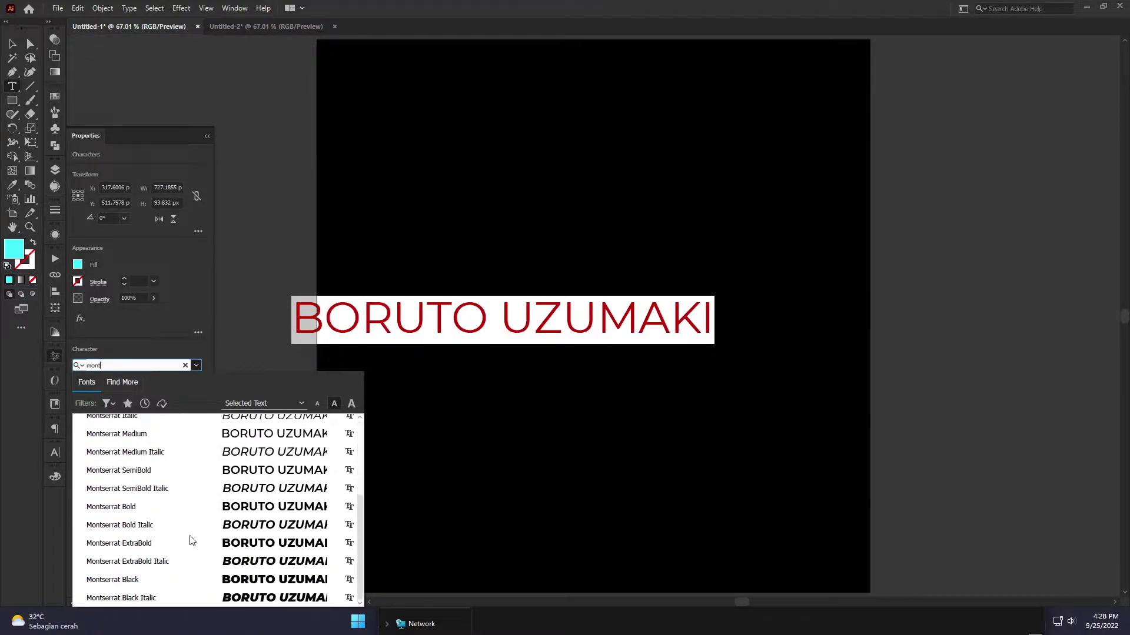
left_click(206, 578)
left_click(60, 361)
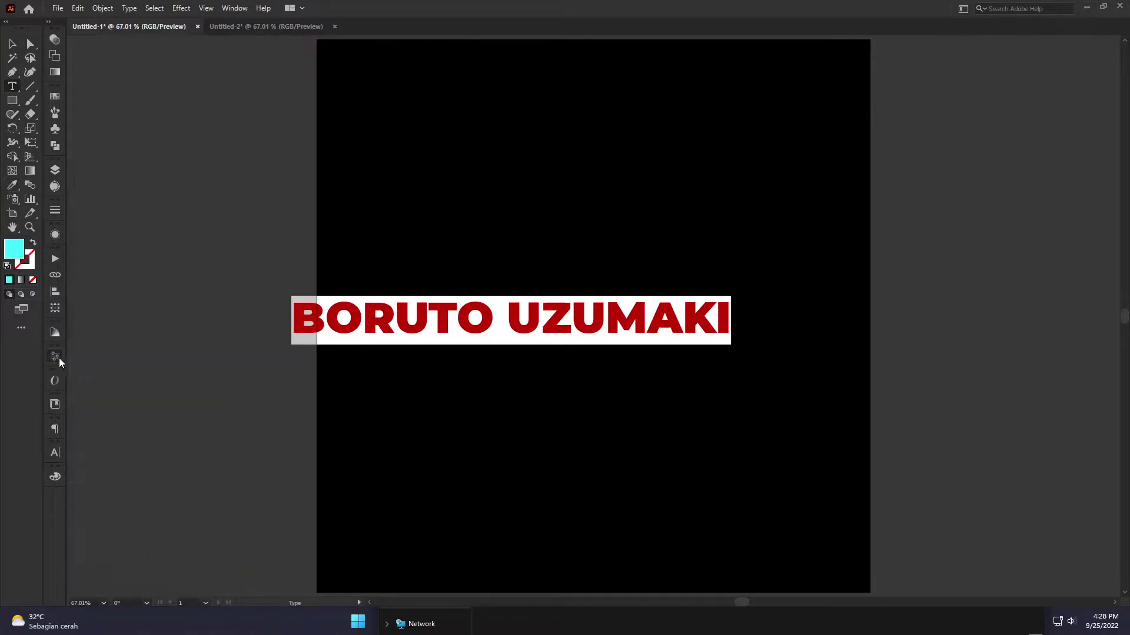
Move the BORUTO UZUMAKI title to the upper part of the artboard, roughly centred across its width
left_click(12, 44)
left_click(276, 203)
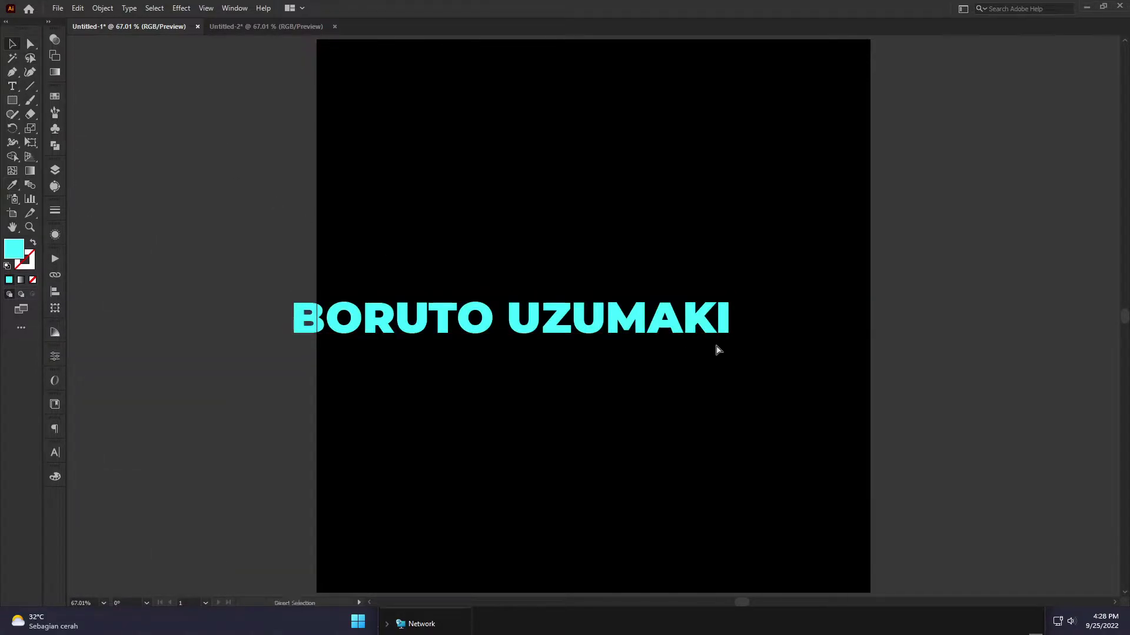
left_click_drag(674, 337, 755, 134)
Copy the blue-sky Boruto picture from the Untitled-2 document and paste it into Untitled-1
left_click(226, 27)
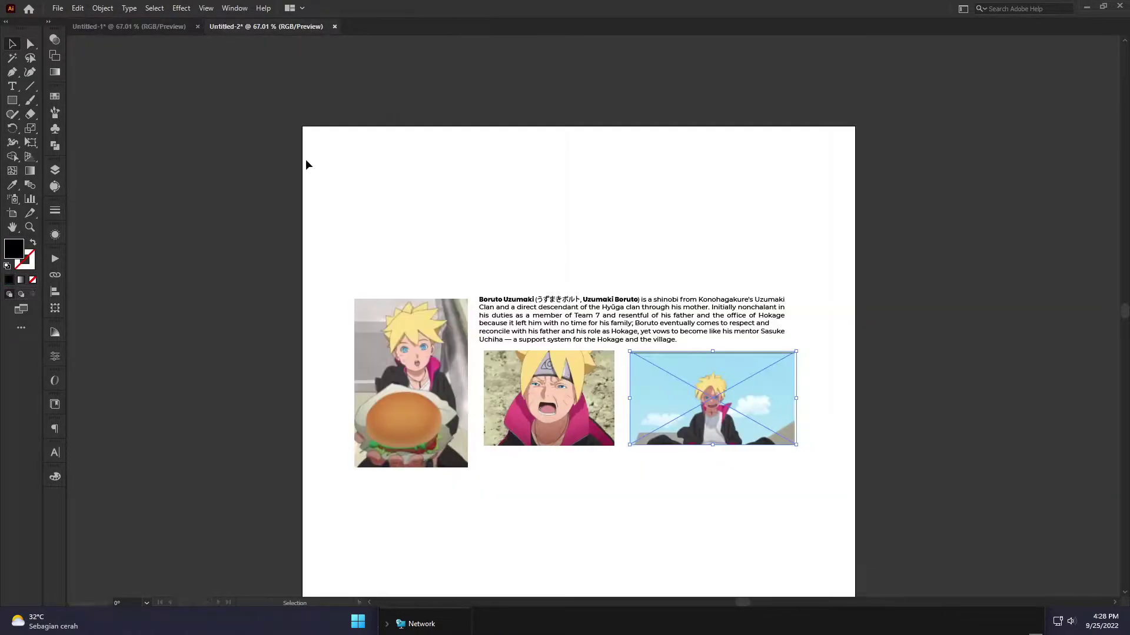
left_click(404, 218)
left_click(120, 28)
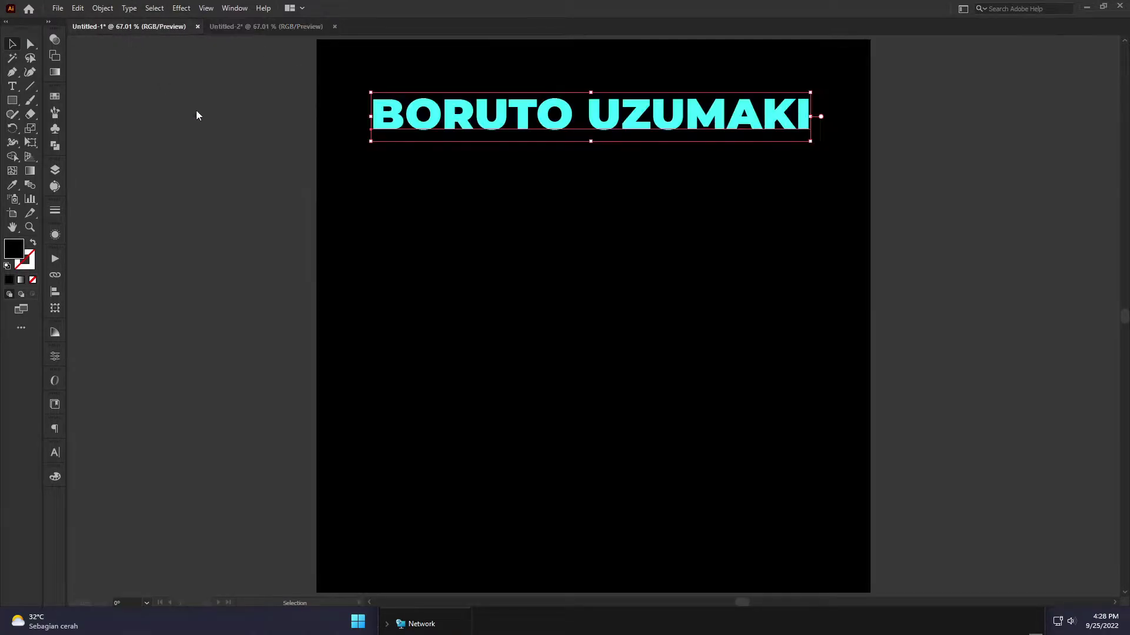
left_click(518, 300)
key("ctrl+v")
Position the pasted picture directly under the title, flush with the title's right end, and enlarge it proportionally to nearly twice its size
left_click_drag(569, 318, 698, 184)
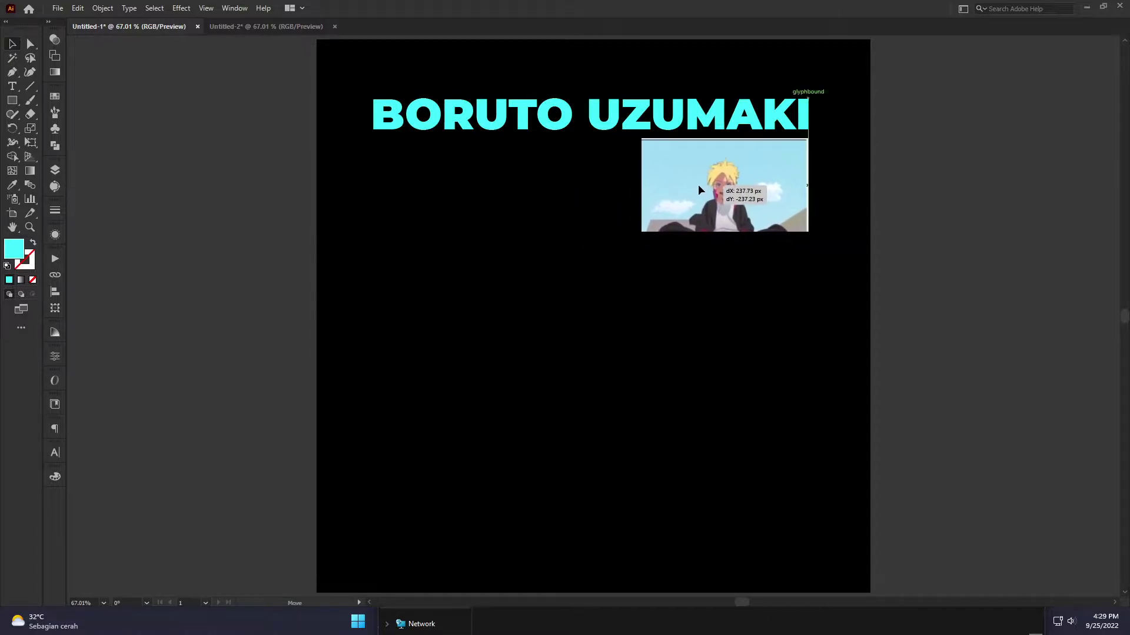
left_click_drag(641, 235, 371, 322)
left_click(196, 318)
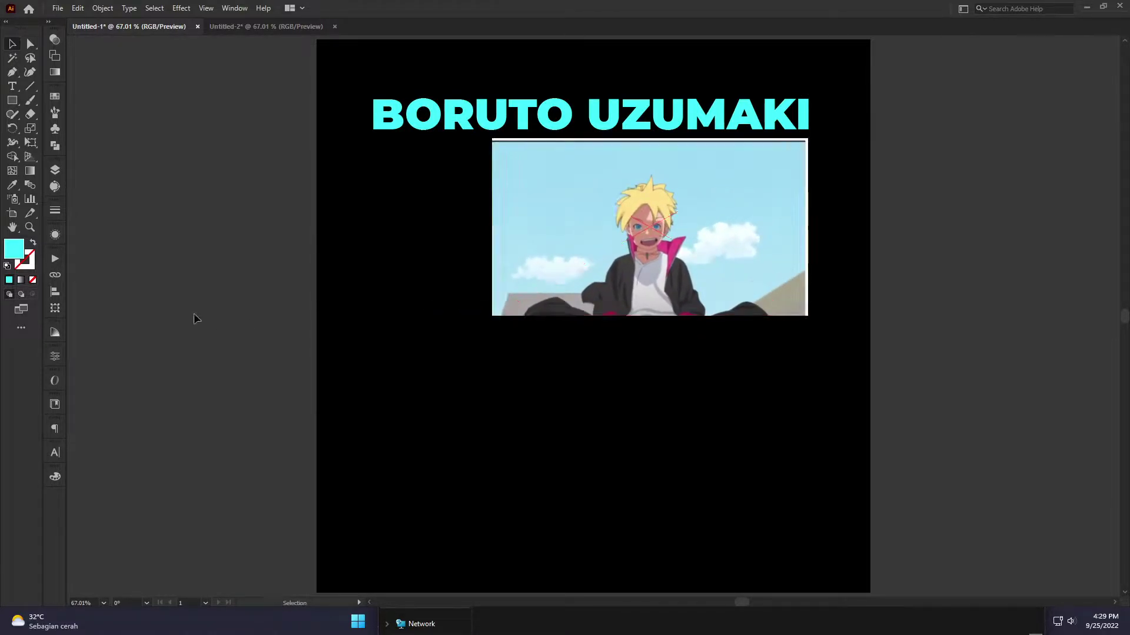
Apply Image Trace to the Boruto picture in Grayscale mode
left_click(515, 198)
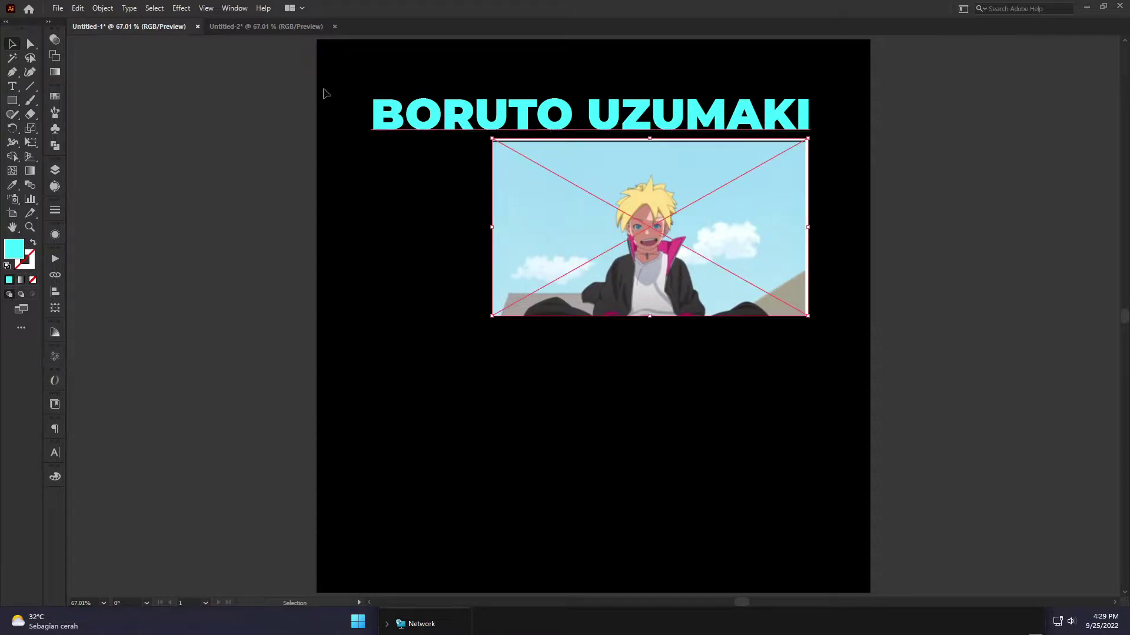
left_click(55, 186)
left_click(173, 237)
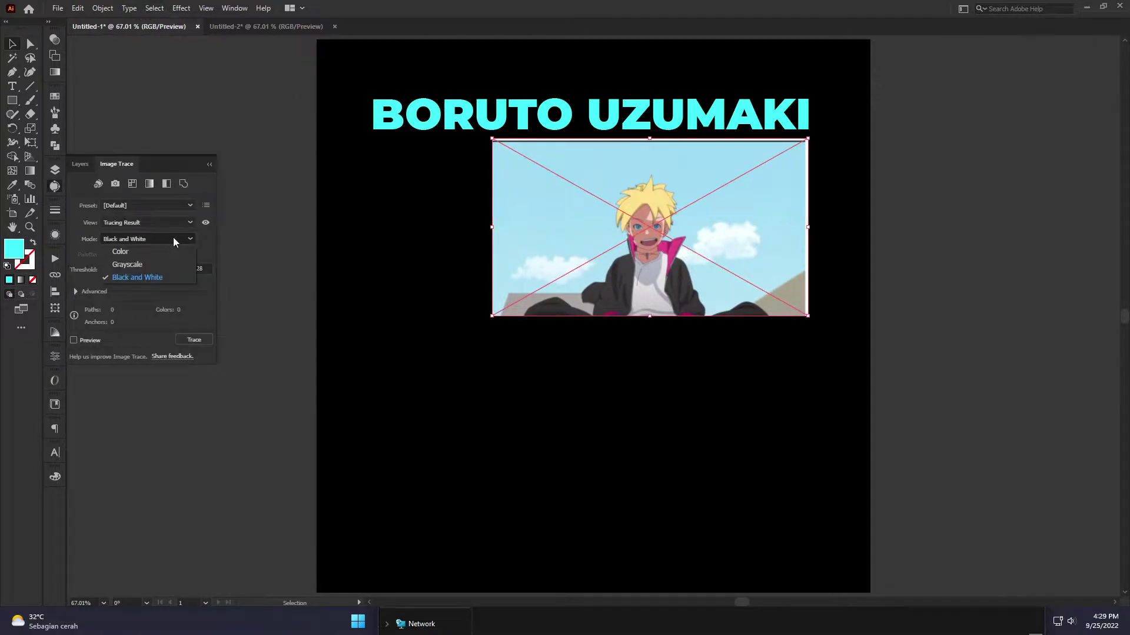
left_click(153, 263)
left_click(181, 340)
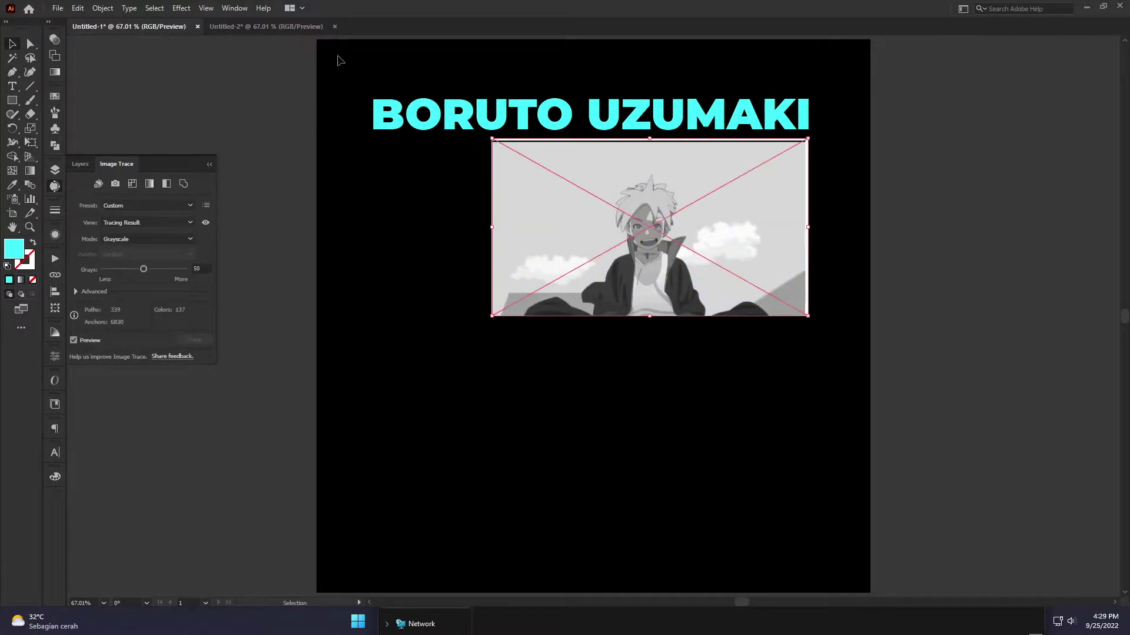
Expand the traced picture into vector paths with Object and Fill included
left_click(97, 9)
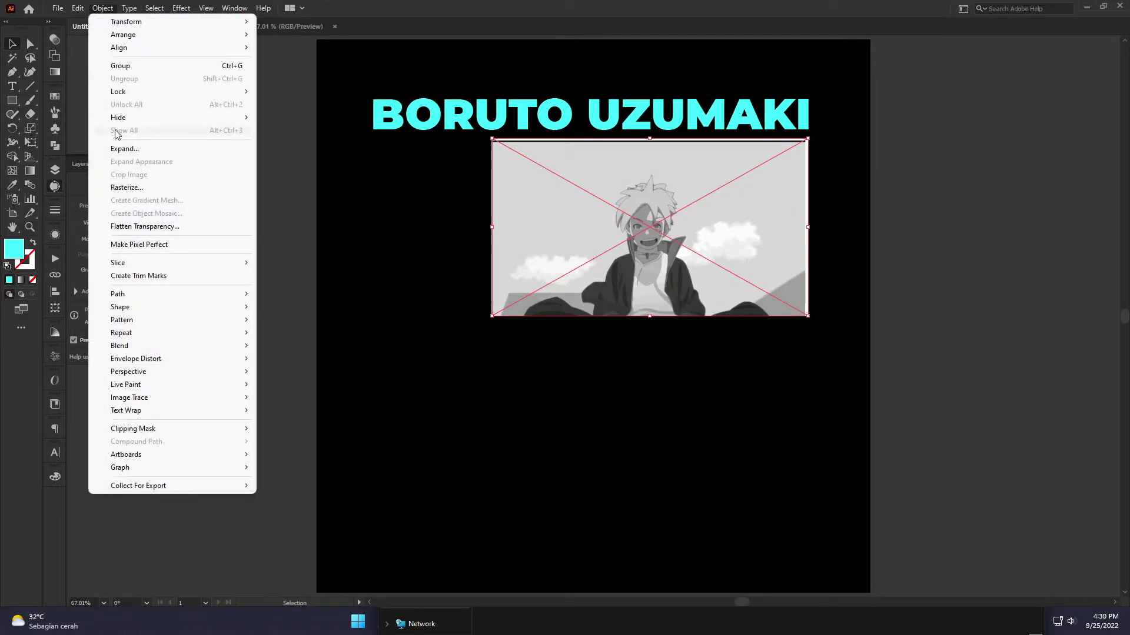
left_click(121, 150)
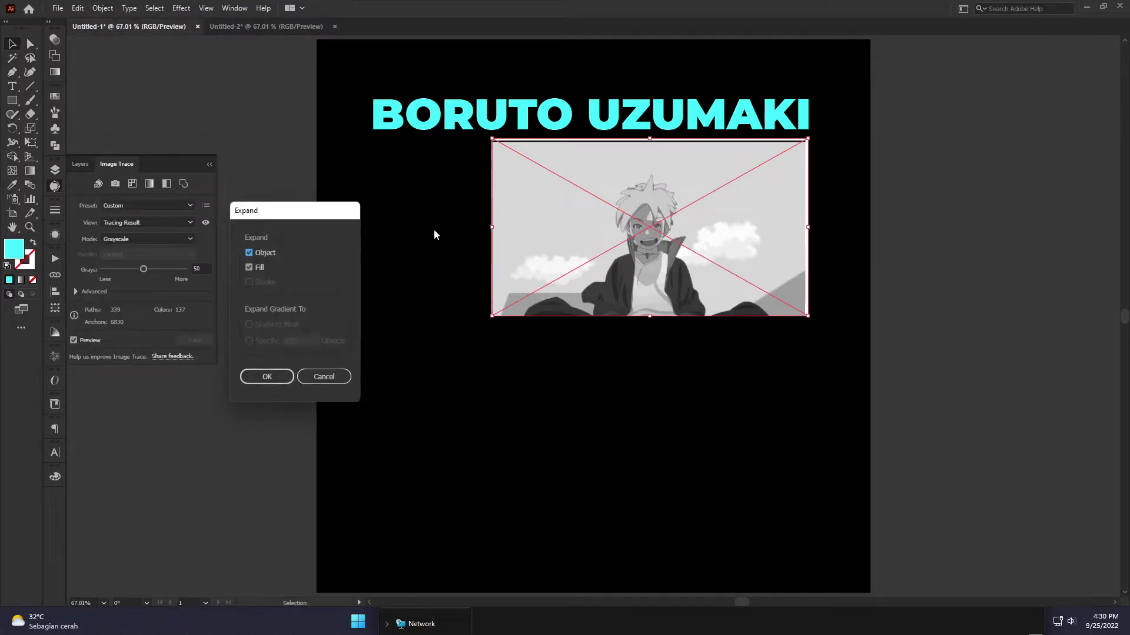
left_click(283, 376)
left_click(274, 355)
Draw a rectangle over the traced picture, leaving out the white and black strips along its top and right edges
scroll(759, 191, "up", 2)
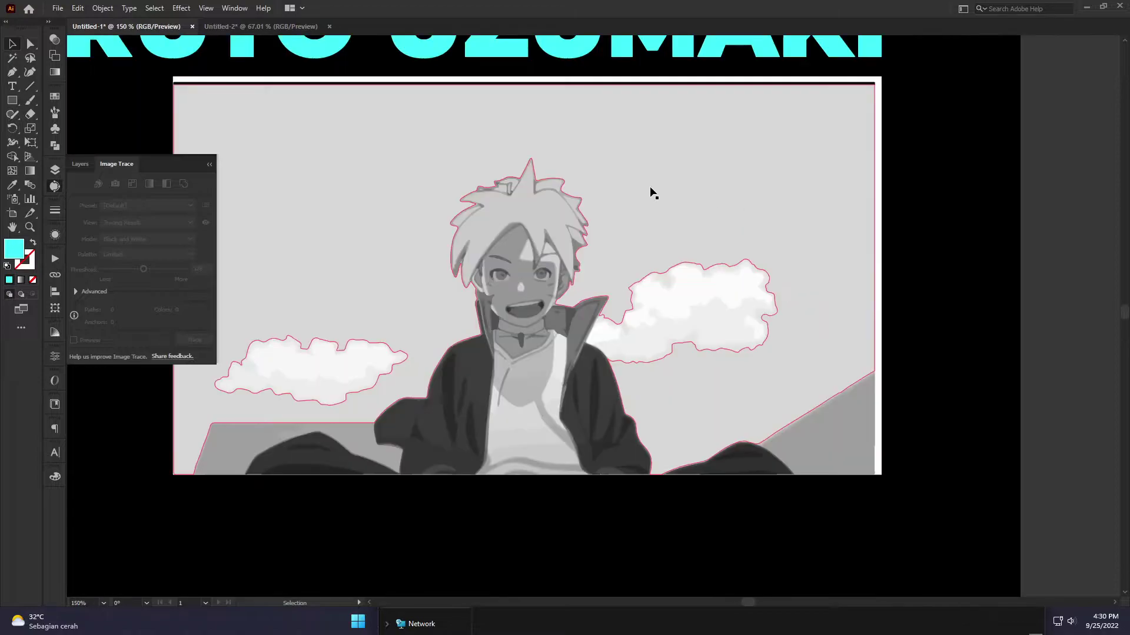
left_click_drag(673, 193, 785, 212)
key("m")
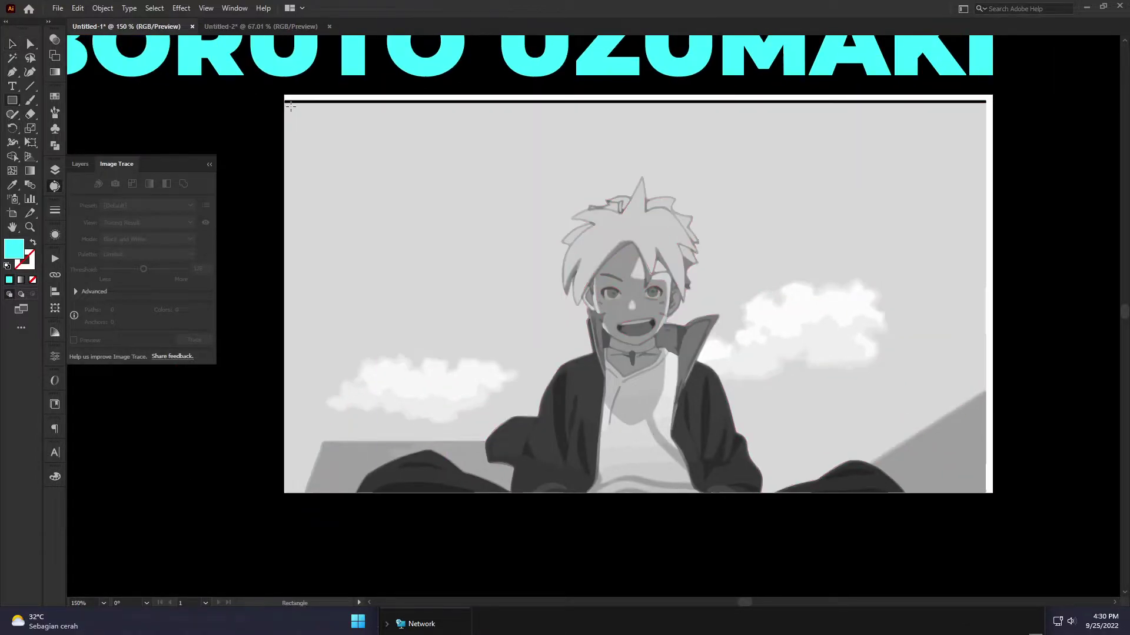
left_click_drag(286, 106, 986, 492)
Make a clipping mask from the rectangle and the traced picture to crop off its edge strips
key("v")
left_click(1049, 262)
left_click_drag(323, 474, 323, 473)
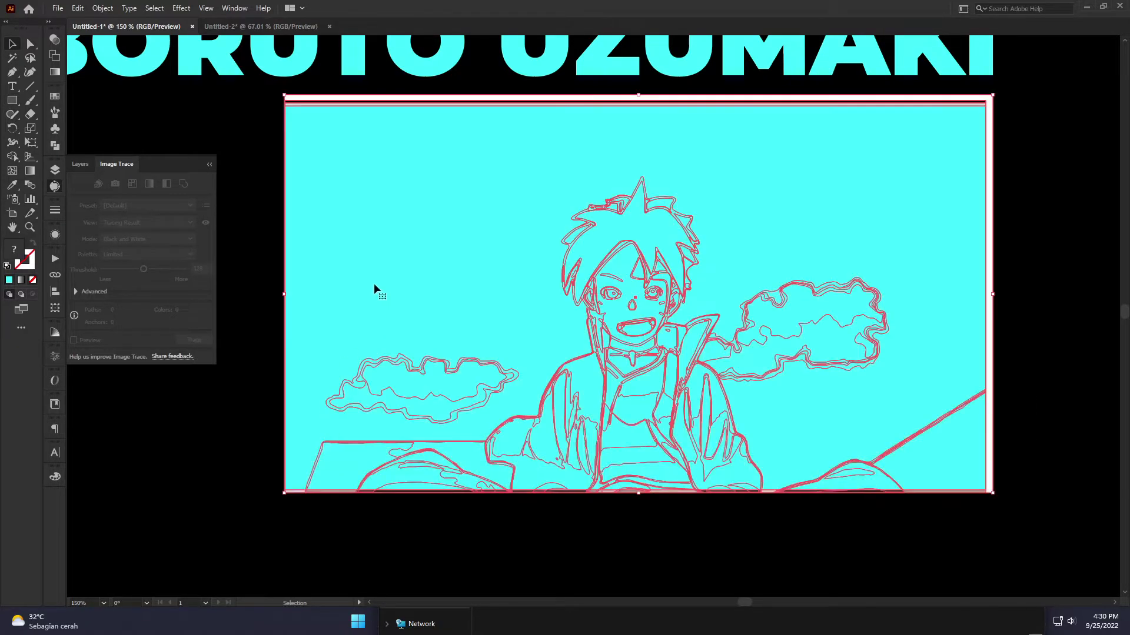
right_click(375, 289)
left_click(433, 391)
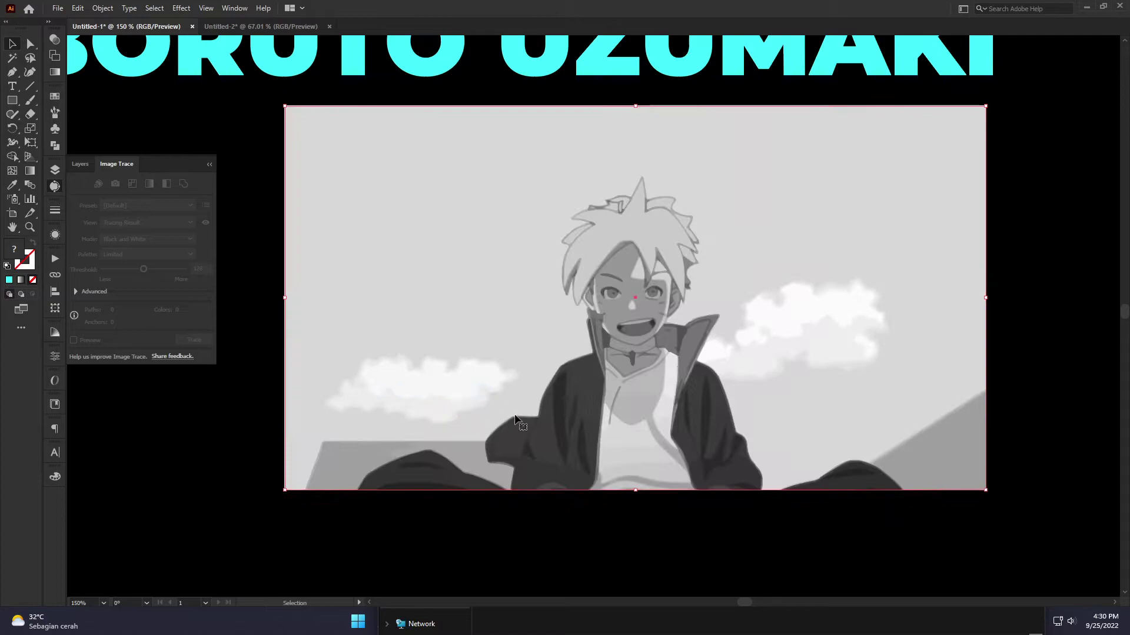
left_click(367, 522)
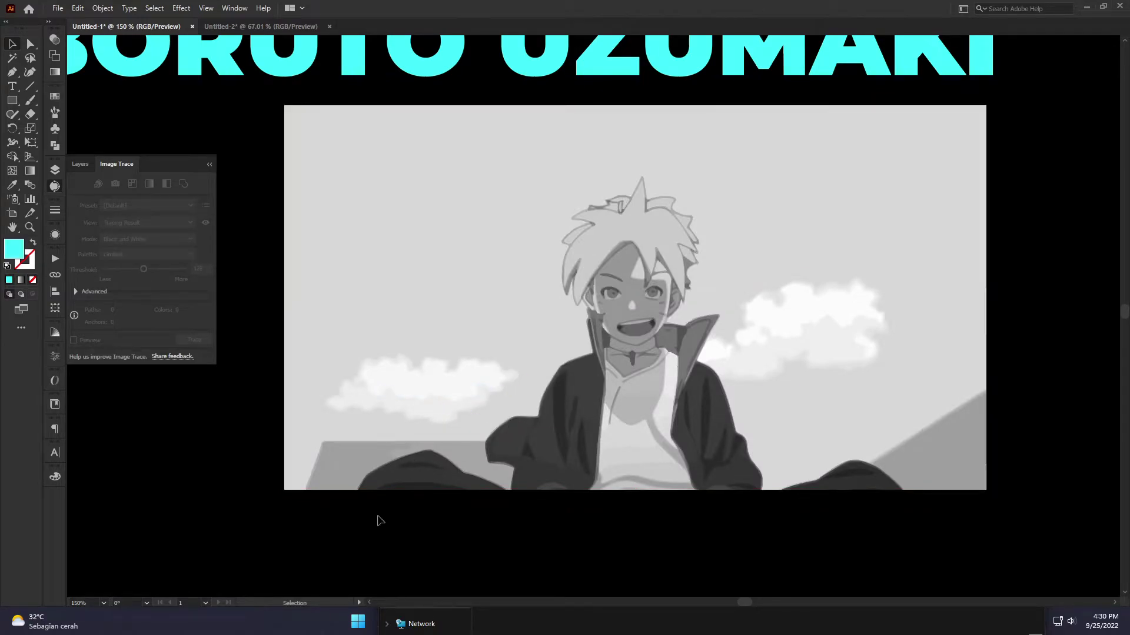
Draw a cyan rectangle that exactly covers the cropped grayscale picture
scroll(390, 465, "down", 3)
left_click_drag(351, 469, 430, 352)
key("m")
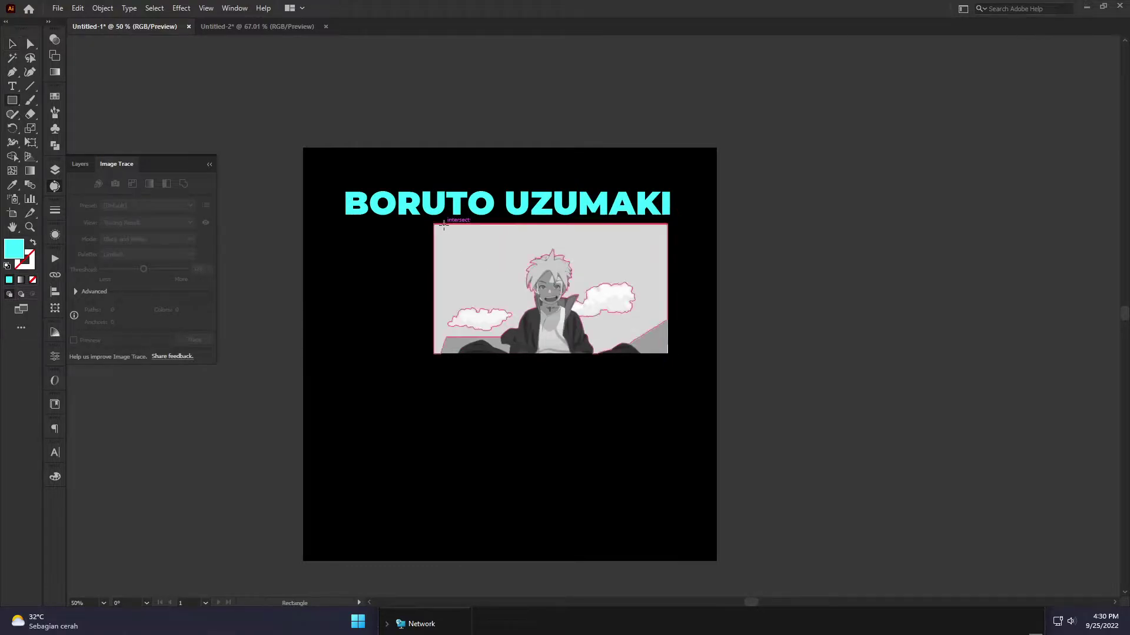
mouse_move(433, 224)
left_mouse_down()
mouse_move(474, 283)
mouse_move(668, 353)
left_mouse_up()
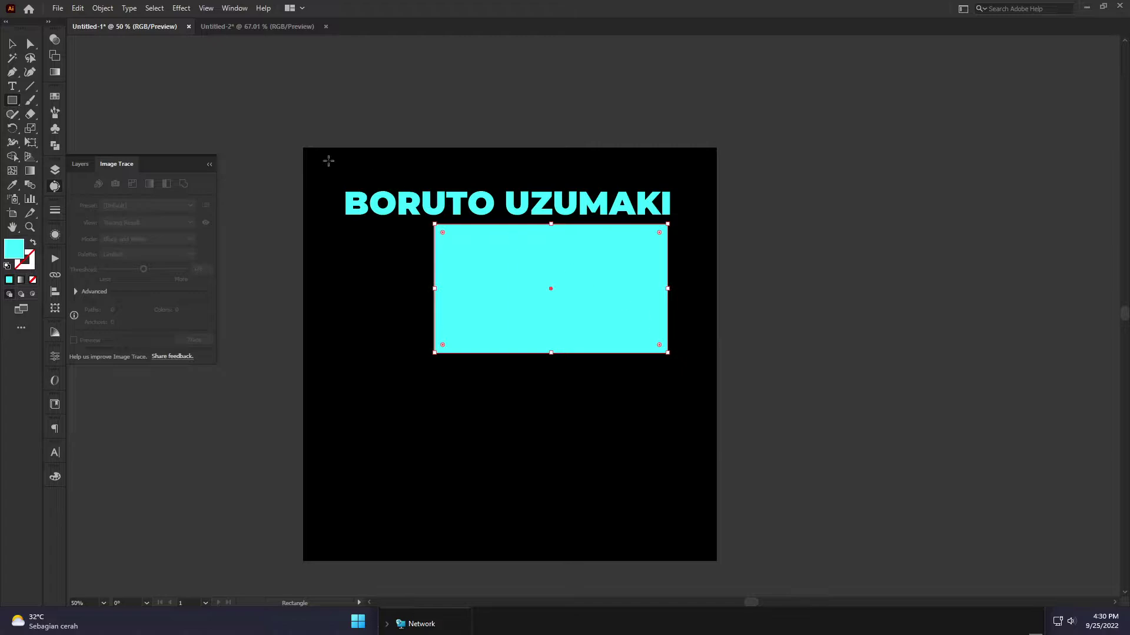
Try the Overlay blending mode on the cyan rectangle, and set it to Color Burn instead
left_click(55, 40)
left_click(117, 52)
left_click(102, 164)
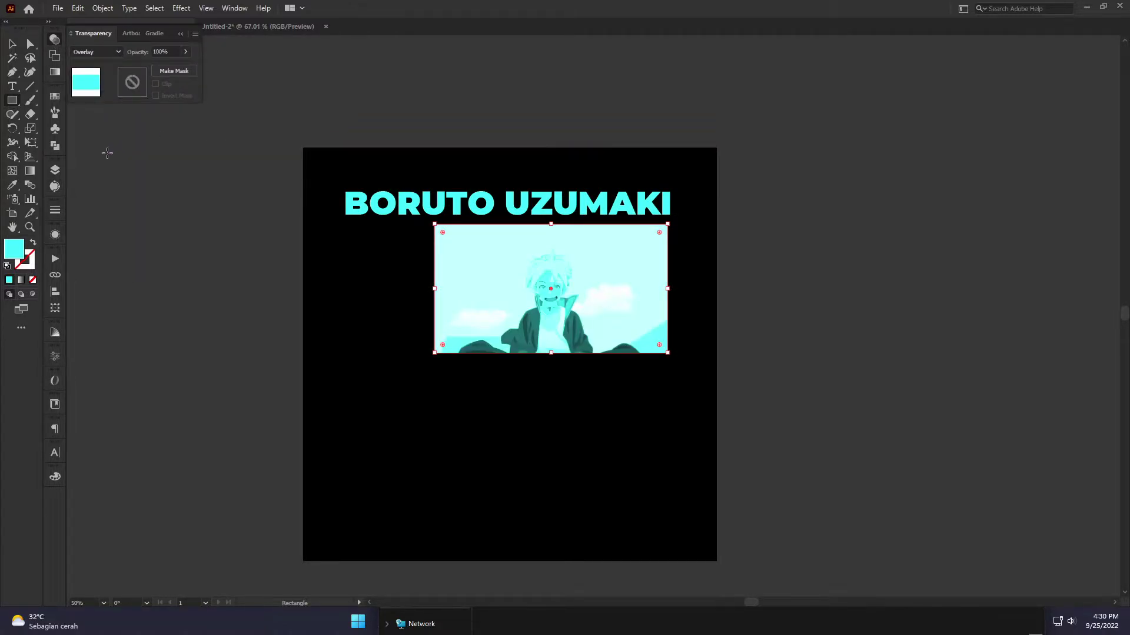
left_click(100, 52)
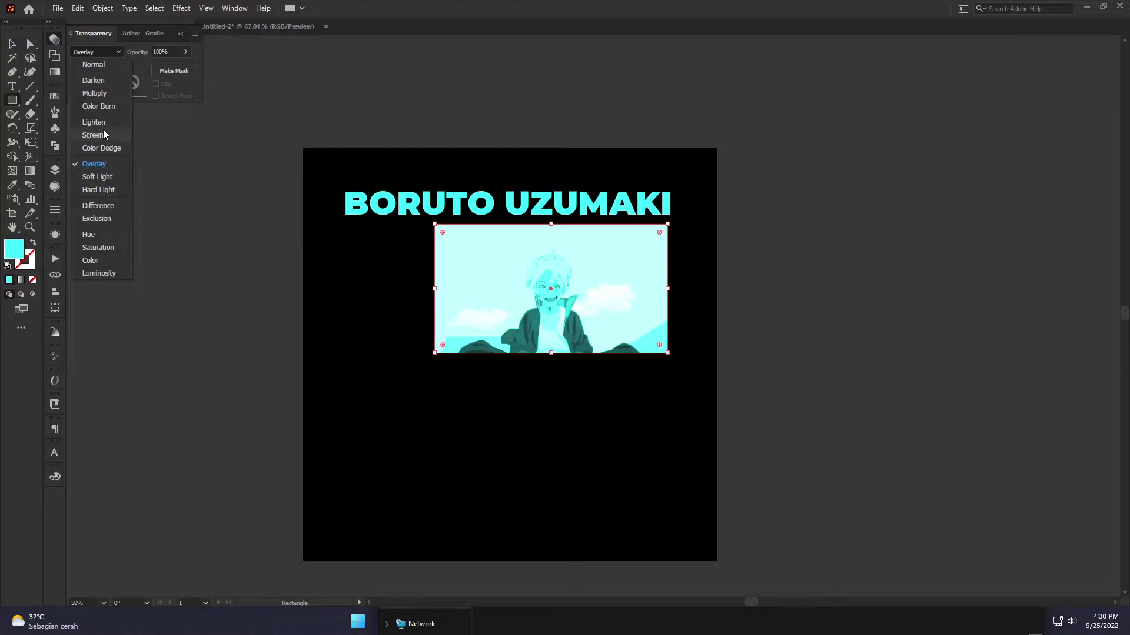
left_click(102, 106)
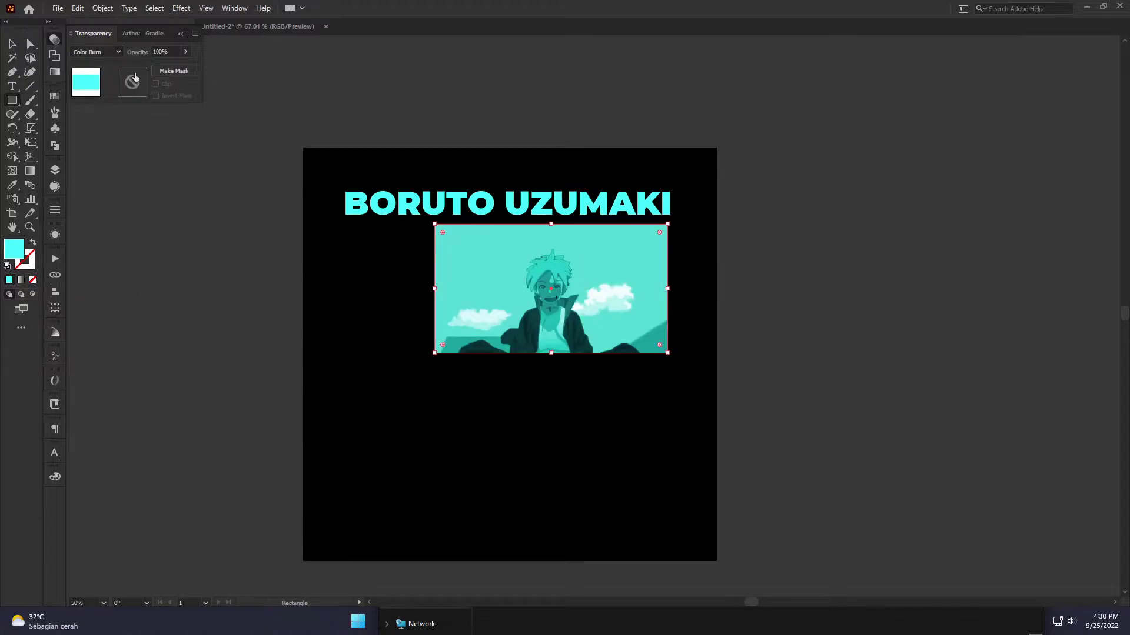
Lower the opacity of the Color Burn cyan rectangle over the picture to 40%
left_click(185, 52)
left_click_drag(164, 65, 161, 71)
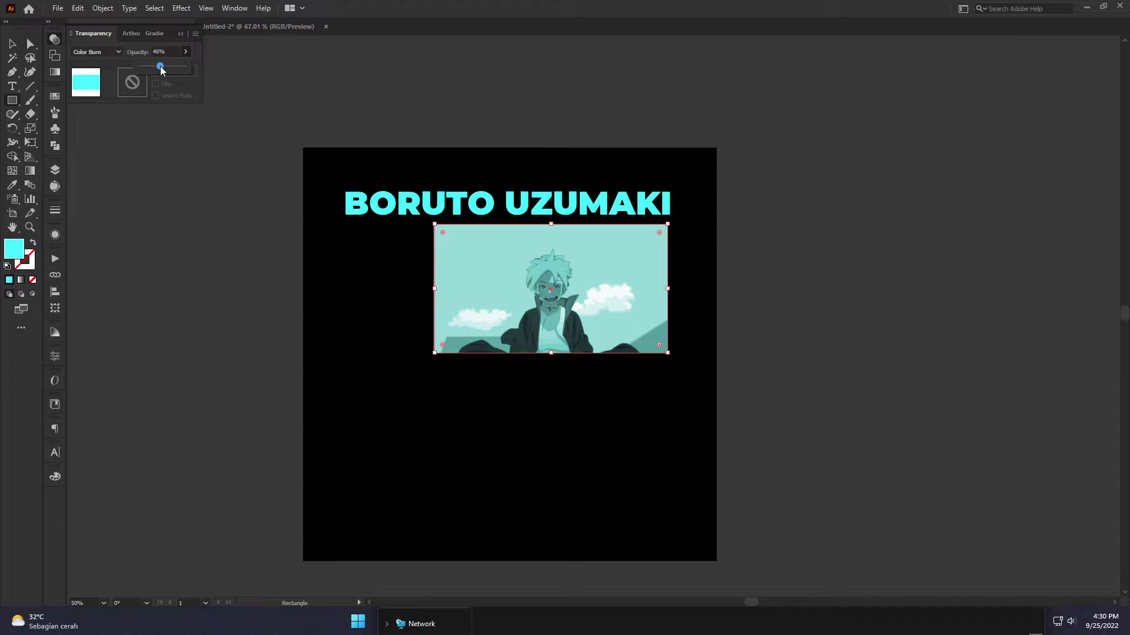
left_click(187, 258)
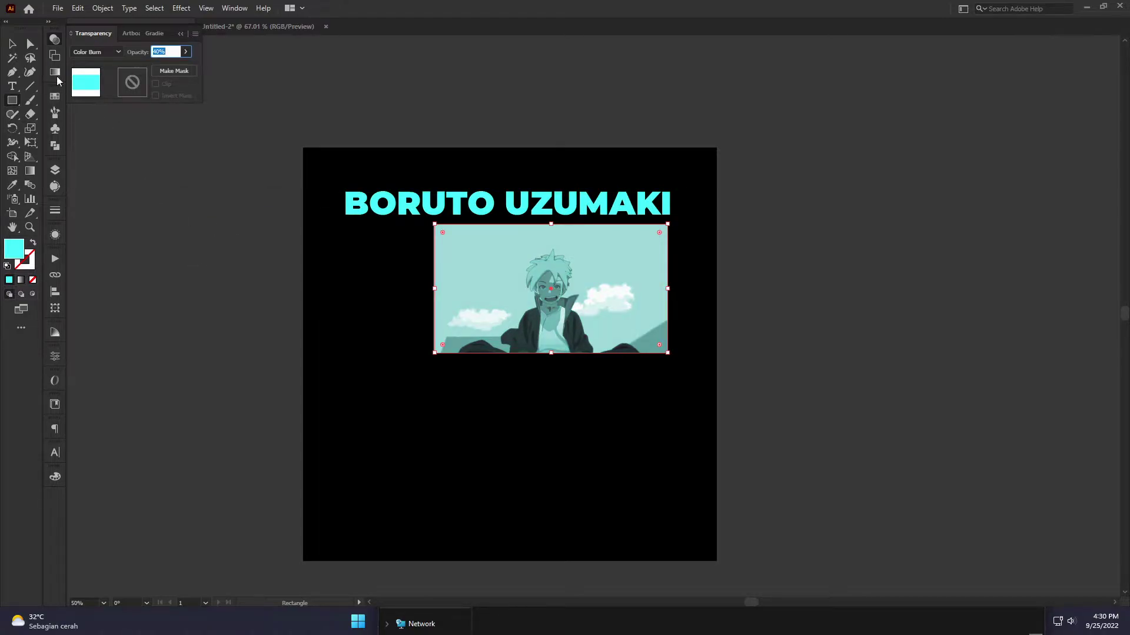
left_click(54, 39)
left_click(88, 98)
key("ctrl+0")
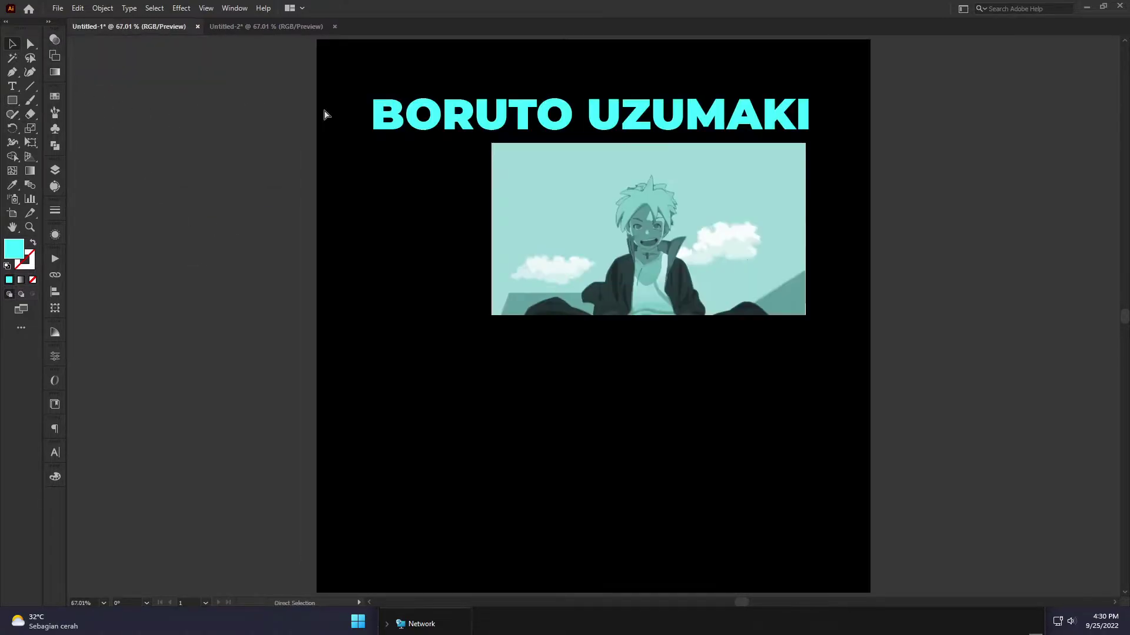
Copy the burger picture from Untitled-2 into Untitled-1 and place it under the title's start, beside the cyan picture
left_click(250, 30)
left_click(397, 341)
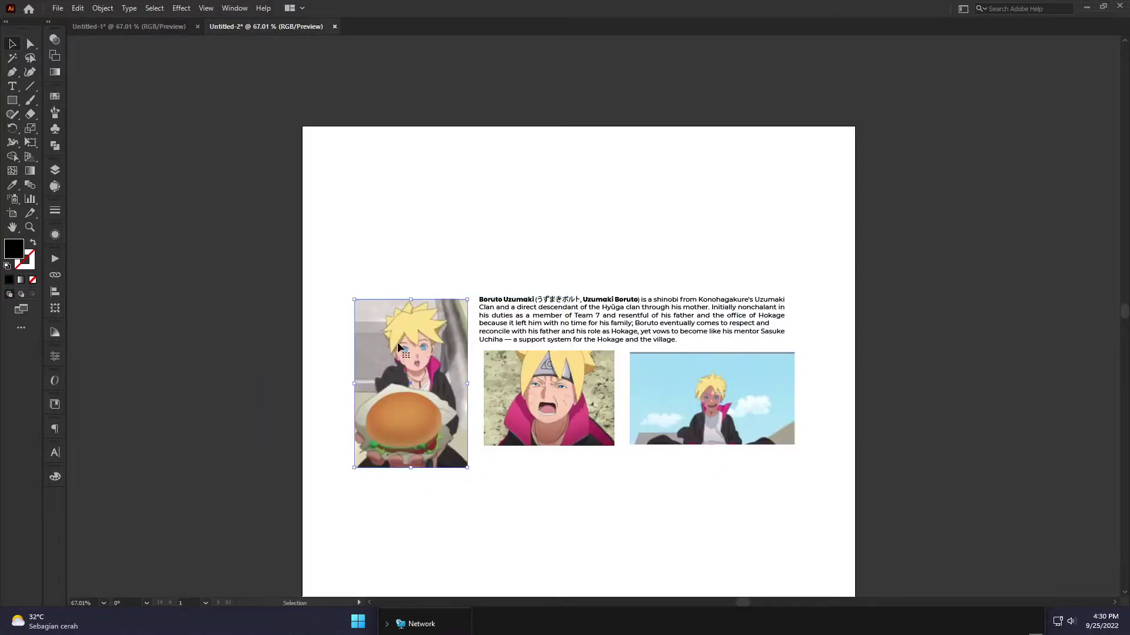
left_click(159, 27)
key("ctrl+v")
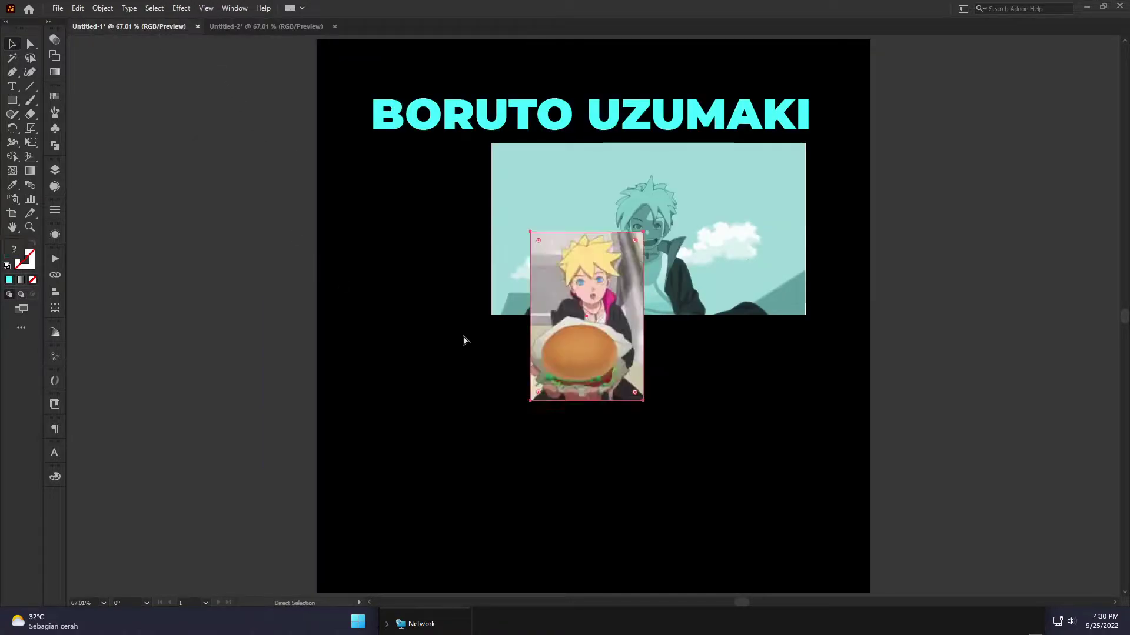
left_click_drag(596, 349, 440, 259)
Group the cyan rectangle with the grayscale picture beneath it
left_click(576, 217)
left_click_drag(908, 221, 648, 285)
right_click(651, 242)
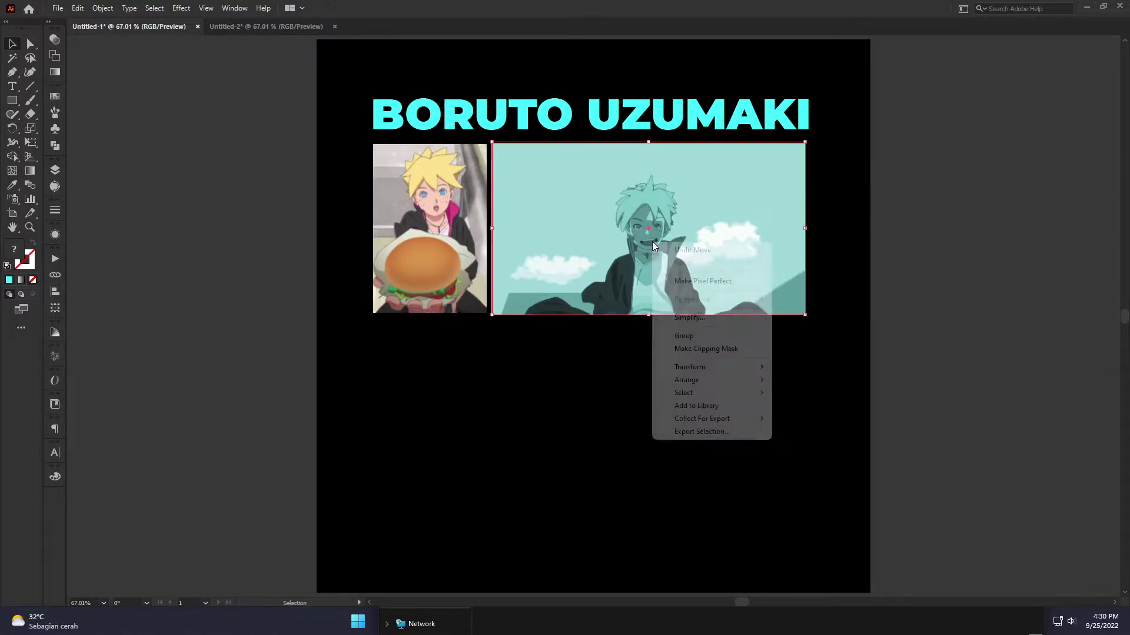
left_click(692, 352)
Shrink the cyan picture group slightly so its lower edge lines up with the burger picture and the gap between them widens
scroll(486, 320, "up", 2)
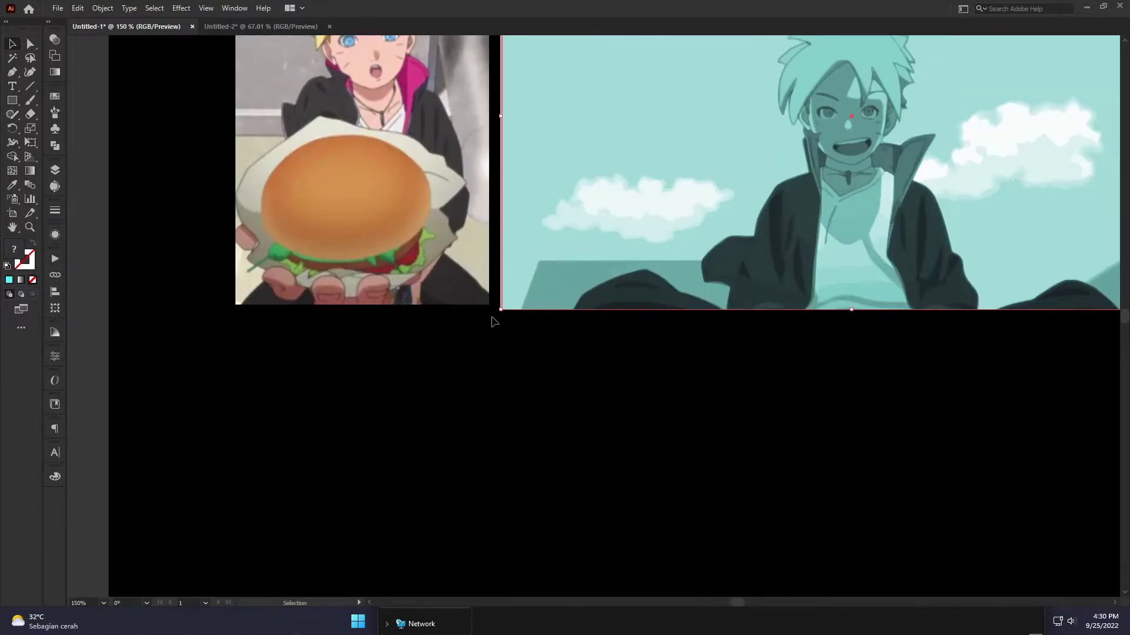
left_click_drag(501, 309, 430, 343)
scroll(509, 308, "down", 2)
left_click(588, 376)
Inspect the upper and lower corners of the cyan picture group along its gap with the burger picture
mouse_move(219, 171)
left_mouse_down()
mouse_move(329, 342)
mouse_move(349, 215)
left_mouse_up()
scroll(368, 211, "up", 2)
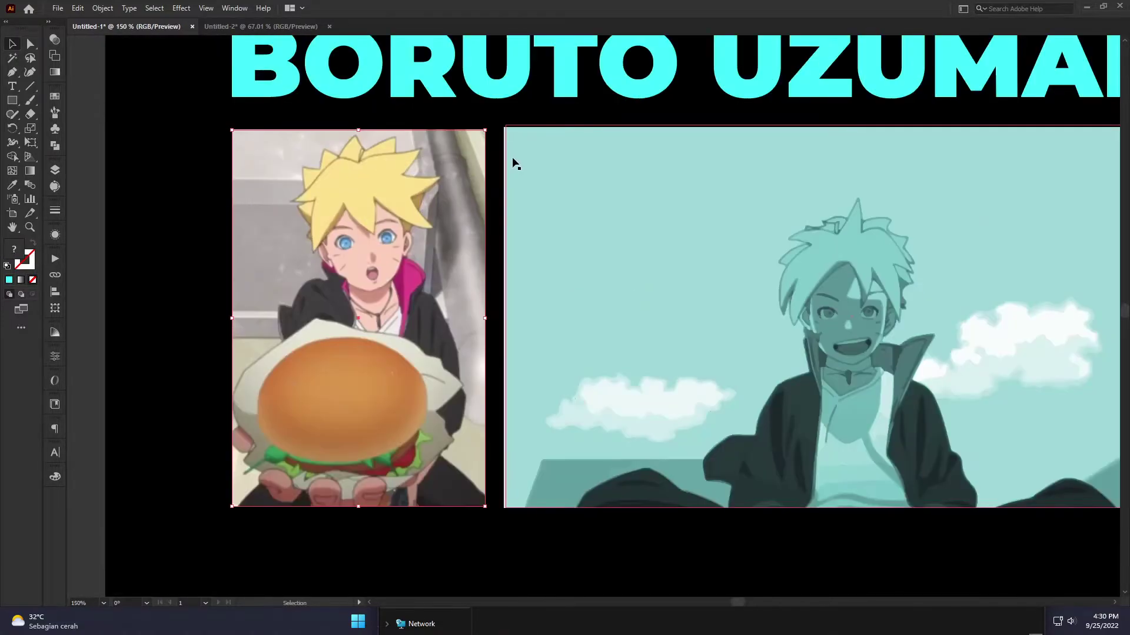
left_click(520, 150)
scroll(518, 143, "up", 4)
double_click(491, 105)
left_click_drag(503, 132, 501, 134)
scroll(501, 134, "down", 4)
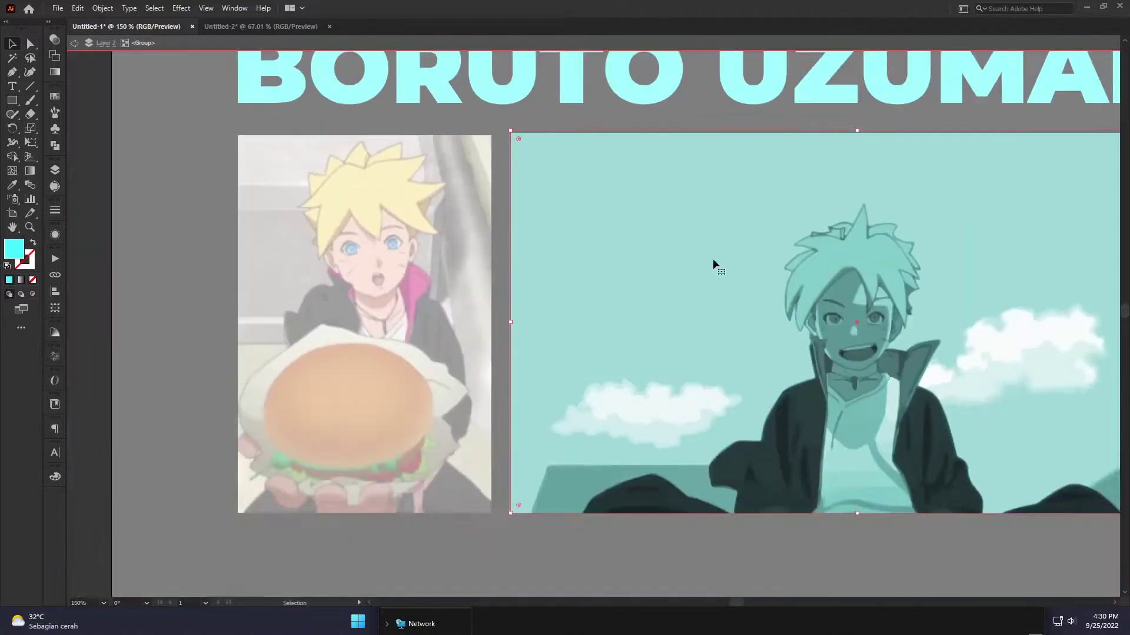
left_click_drag(714, 260, 483, 175)
scroll(211, 354, "up", 3)
scroll(597, 240, "up", 3)
scroll(570, 223, "down", 1)
scroll(570, 223, "down", 2)
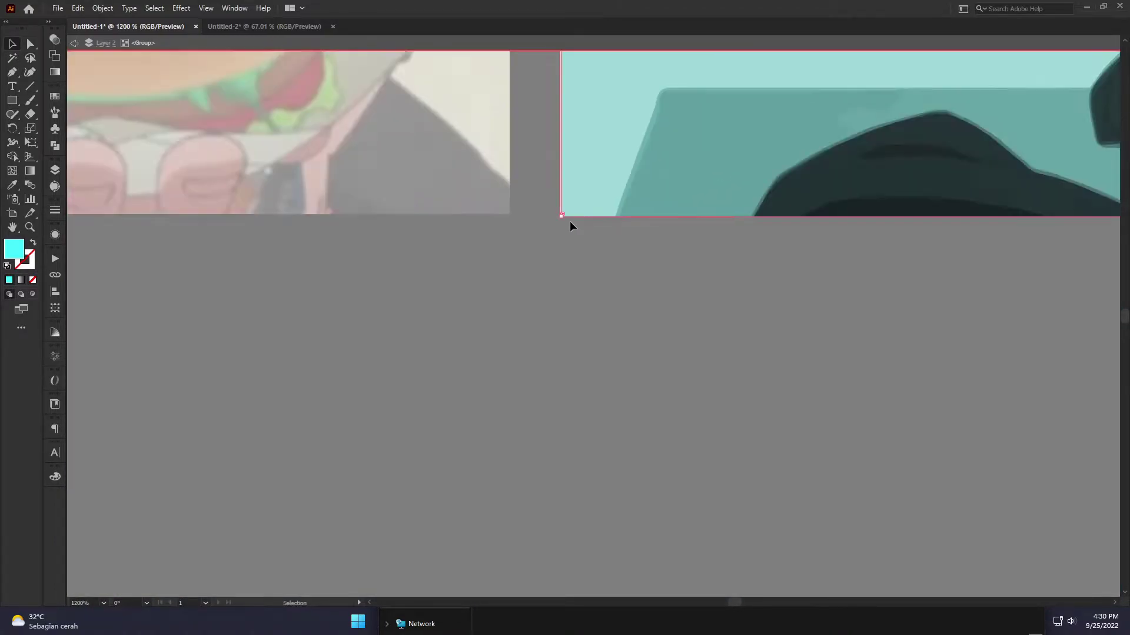
double_click(522, 227)
key("ctrl+0")
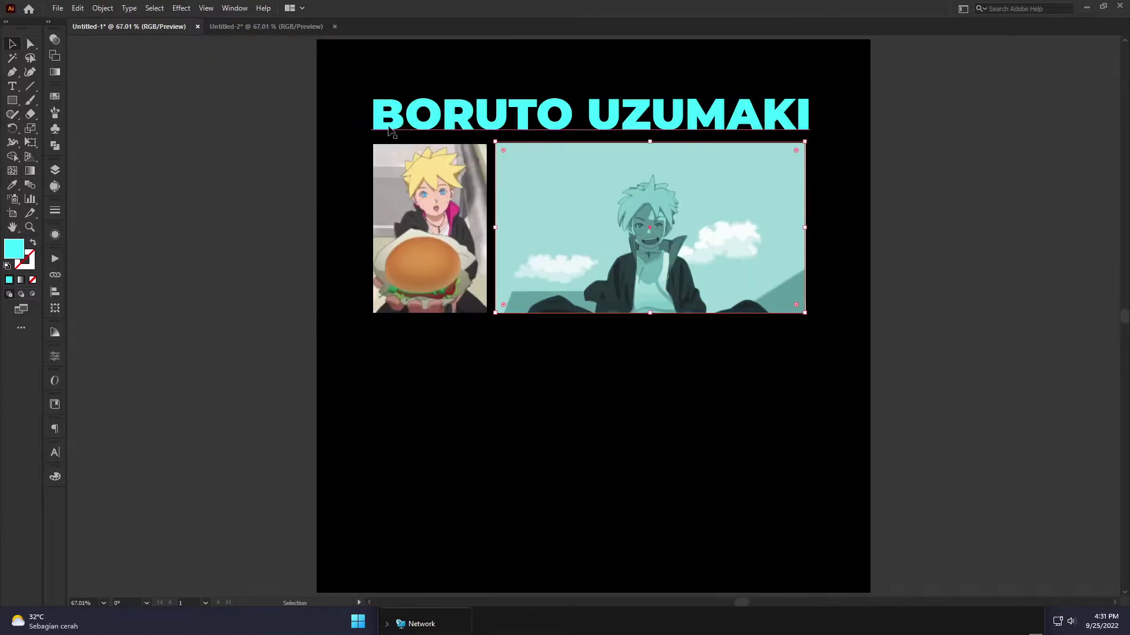
Copy the crying picture from Untitled-2 into Untitled-1 and place it directly below the burger picture
left_click(274, 28)
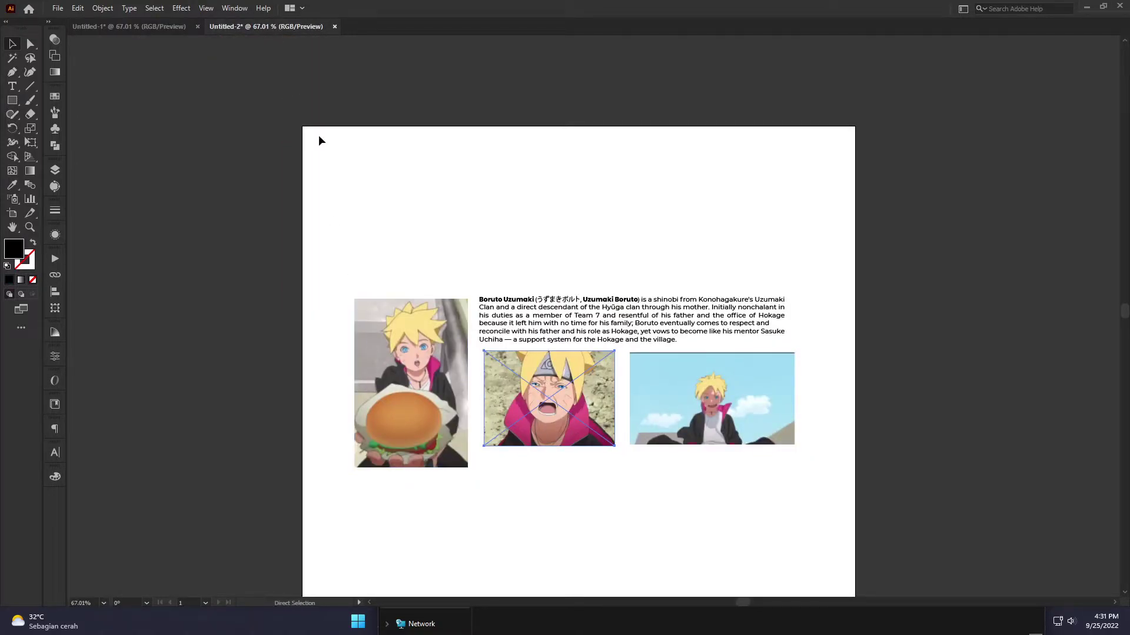
left_click_drag(161, 26, 432, 387)
Shrink the cyan picture group and move the crying picture down to make room for a larger burger picture
left_click(538, 291)
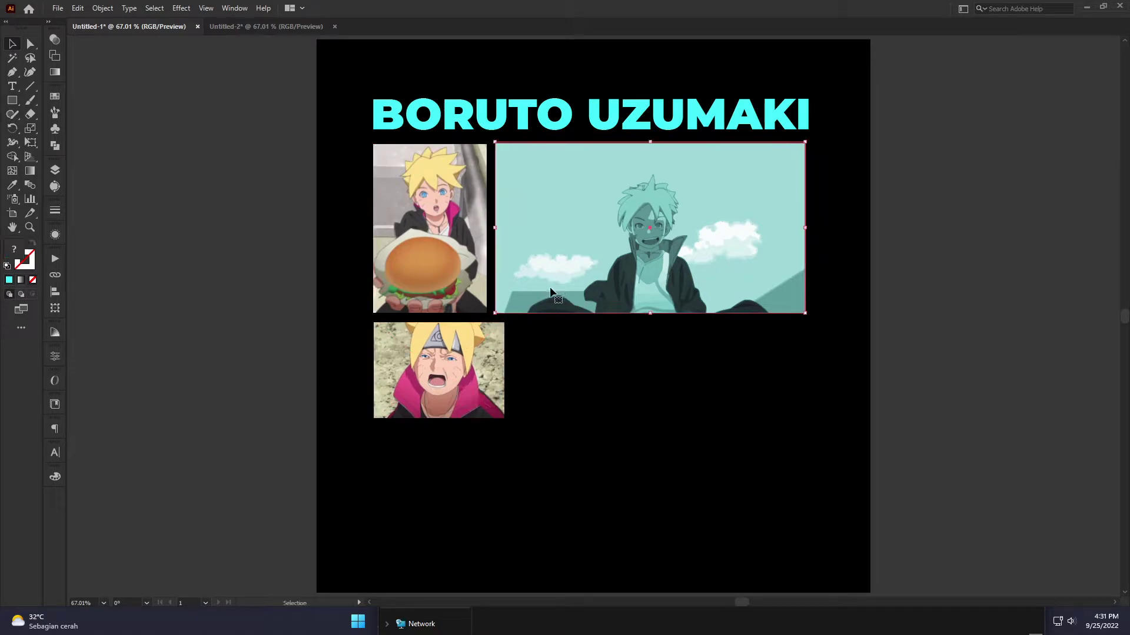
left_click_drag(494, 313, 530, 299)
left_click_drag(468, 391, 465, 434)
Enlarge the burger picture to the crying picture's width and move the crying picture up to leave a narrow gap below it
left_click(457, 258)
left_click(428, 313, "shift")
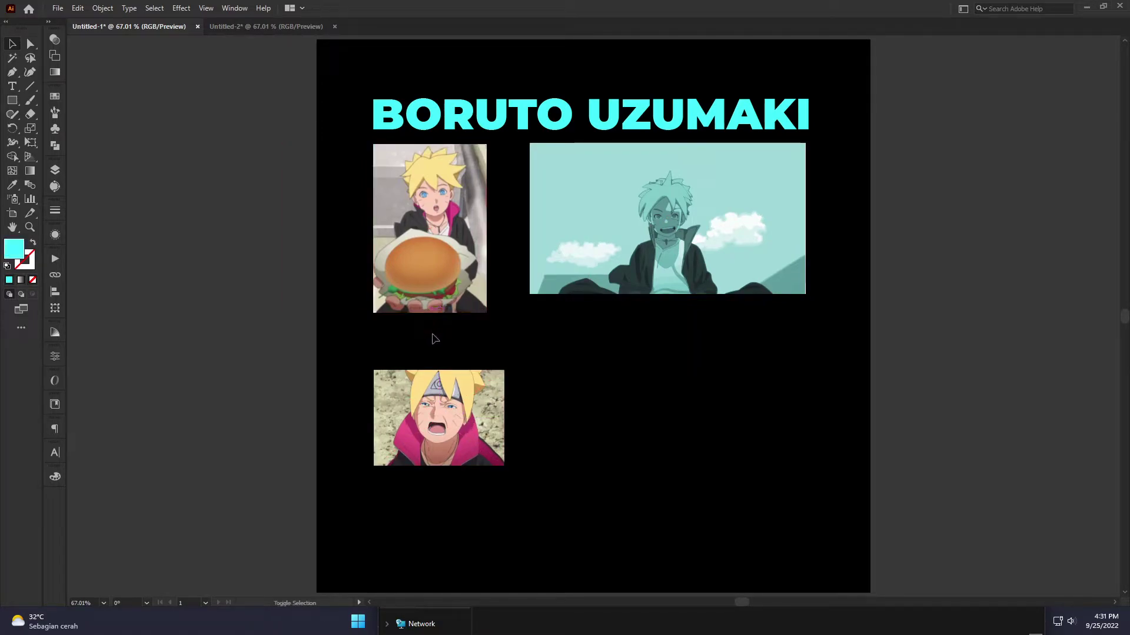
left_click(438, 293)
left_click_drag(430, 313, 430, 355)
scroll(481, 361, "up", 1)
left_click_drag(402, 277, 422, 277)
left_click_drag(537, 350, 516, 330)
left_click_drag(464, 447, 464, 413)
Move the cyan picture group close beside the burger picture with their tops level, and enlarge it
left_click(610, 205)
left_click_drag(652, 181, 598, 318)
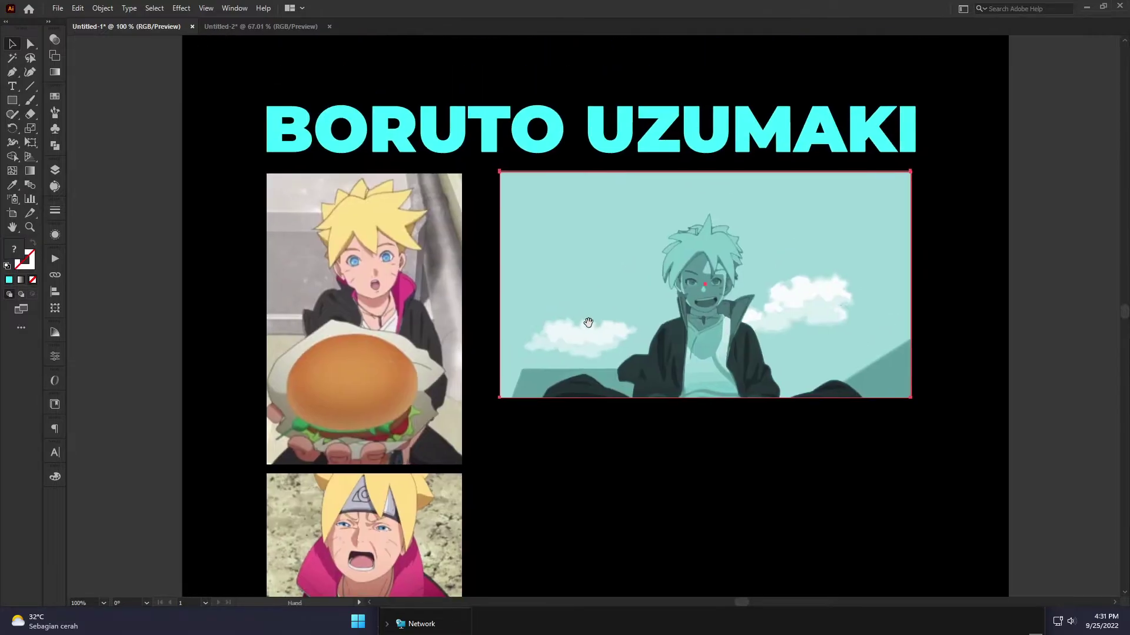
left_click_drag(556, 348, 538, 338)
left_click_drag(679, 401, 682, 434)
left_click_drag(656, 329, 676, 323)
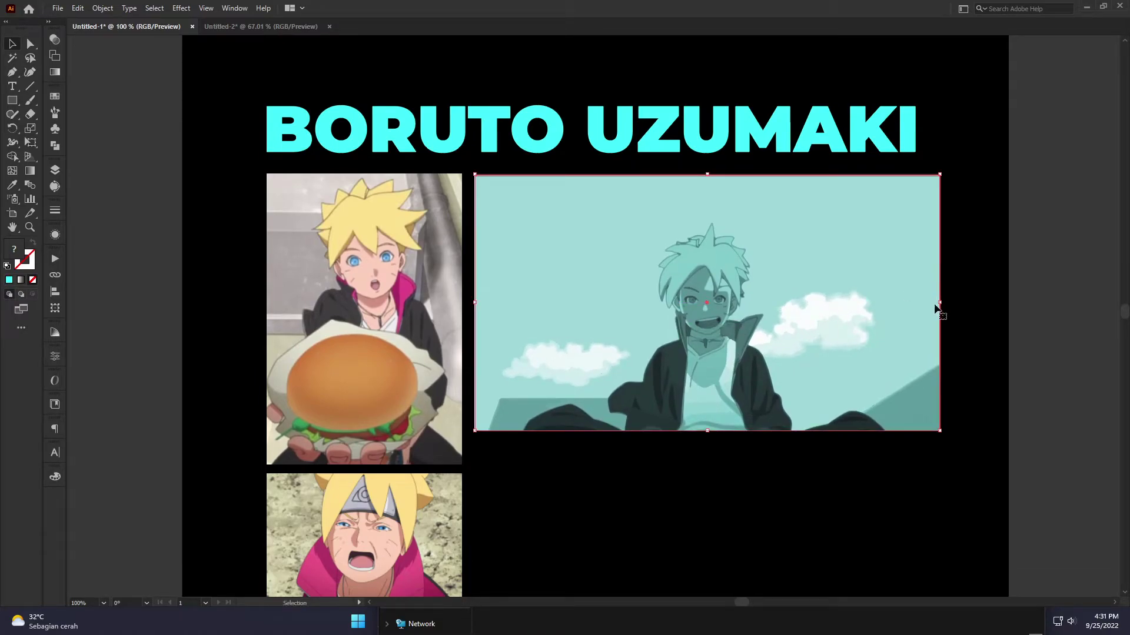
Scale the cyan picture group down so its outer edge ends flush with the title's last letter, and check its spacing
left_click_drag(940, 303, 919, 301)
left_click_drag(672, 298, 540, 229)
left_click(987, 346)
left_click_drag(464, 209, 502, 302)
scroll(366, 229, "up", 3)
left_click_drag(467, 248, 468, 235)
key("ctrl+0")
left_click(850, 308)
scroll(610, 383, "down", 2)
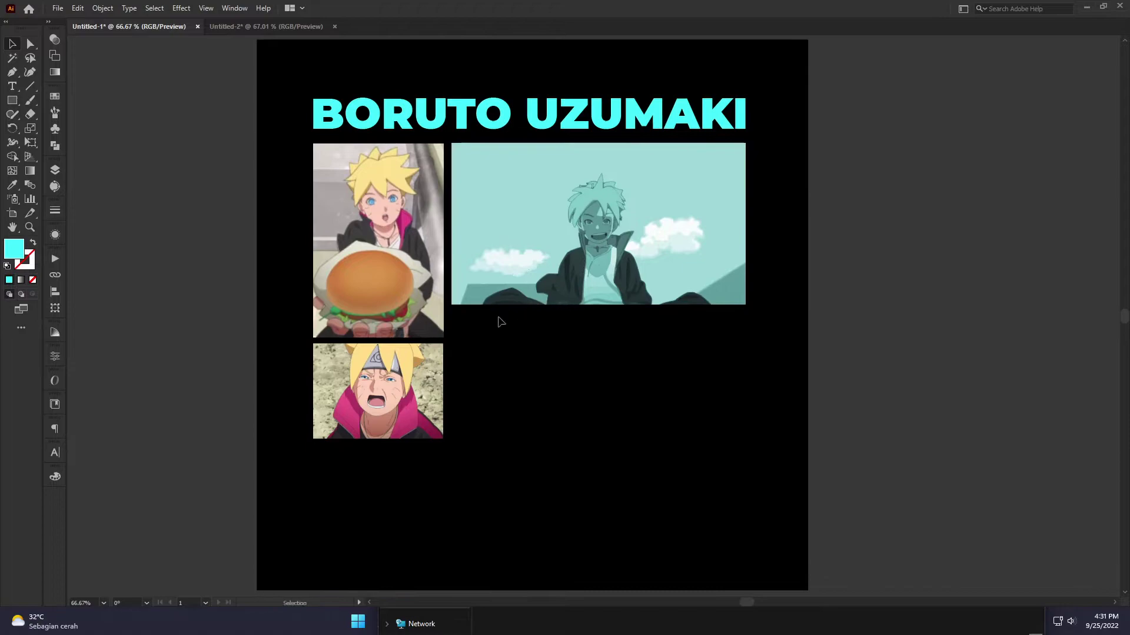
Draw a text area below the cyan picture and paste the Boruto Uzumaki description from Untitled-2 into it
left_click(12, 86)
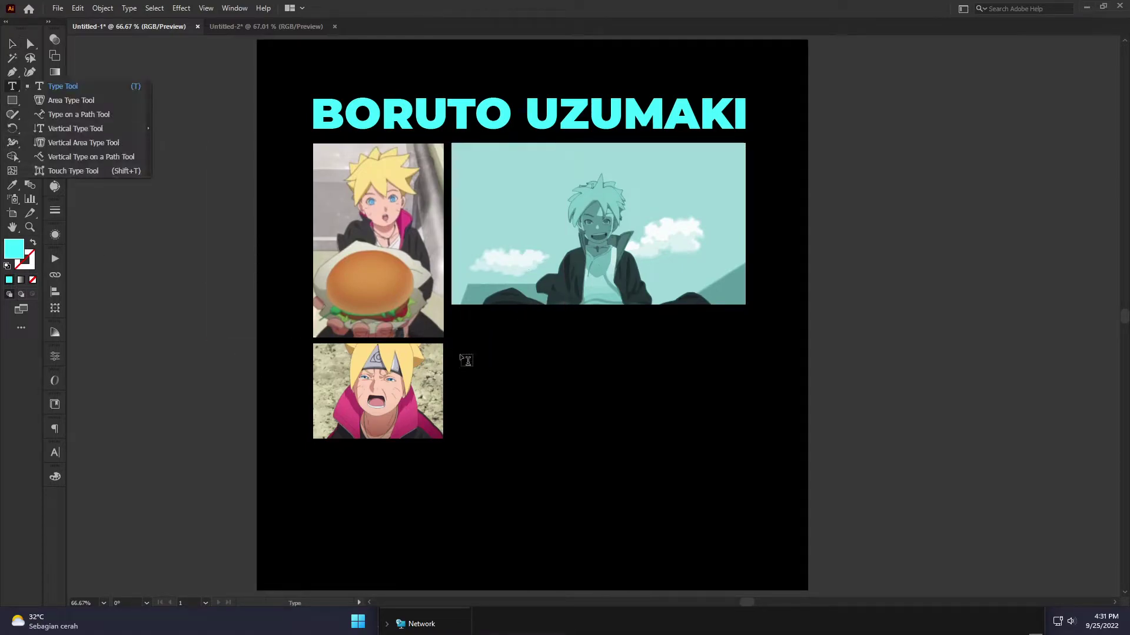
left_click_drag(459, 324, 744, 422)
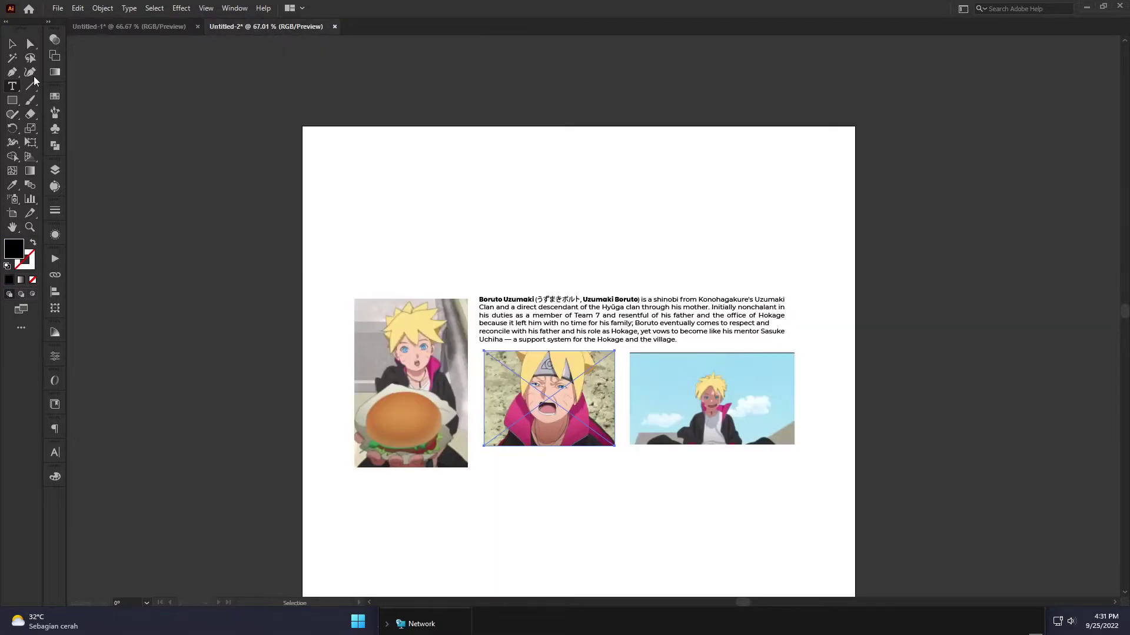
left_click(266, 26)
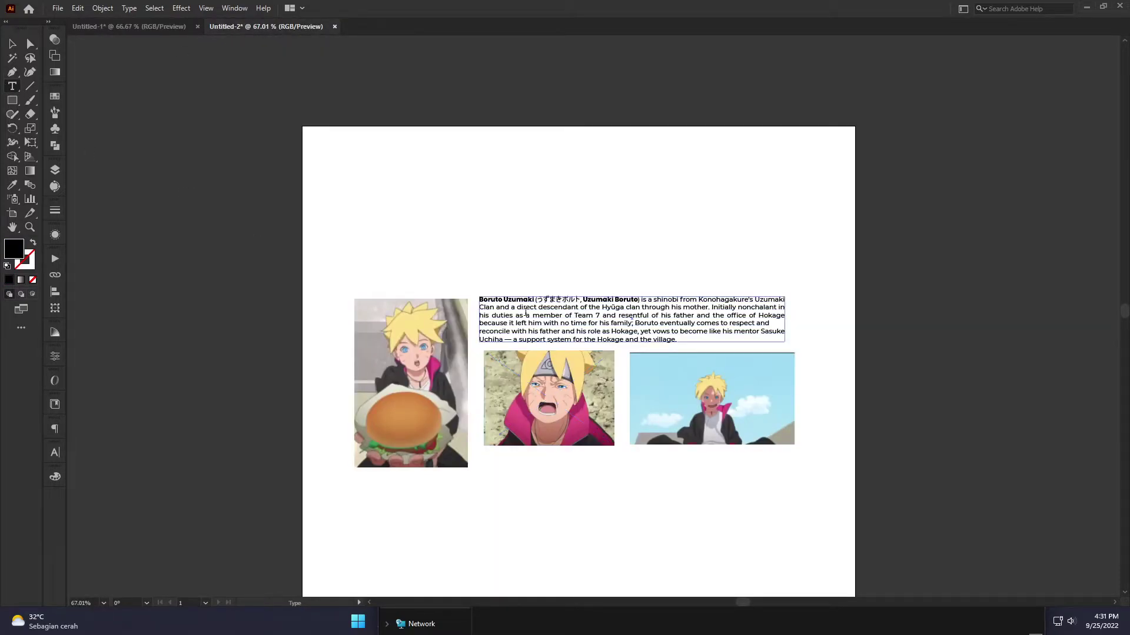
key("ctrl+a")
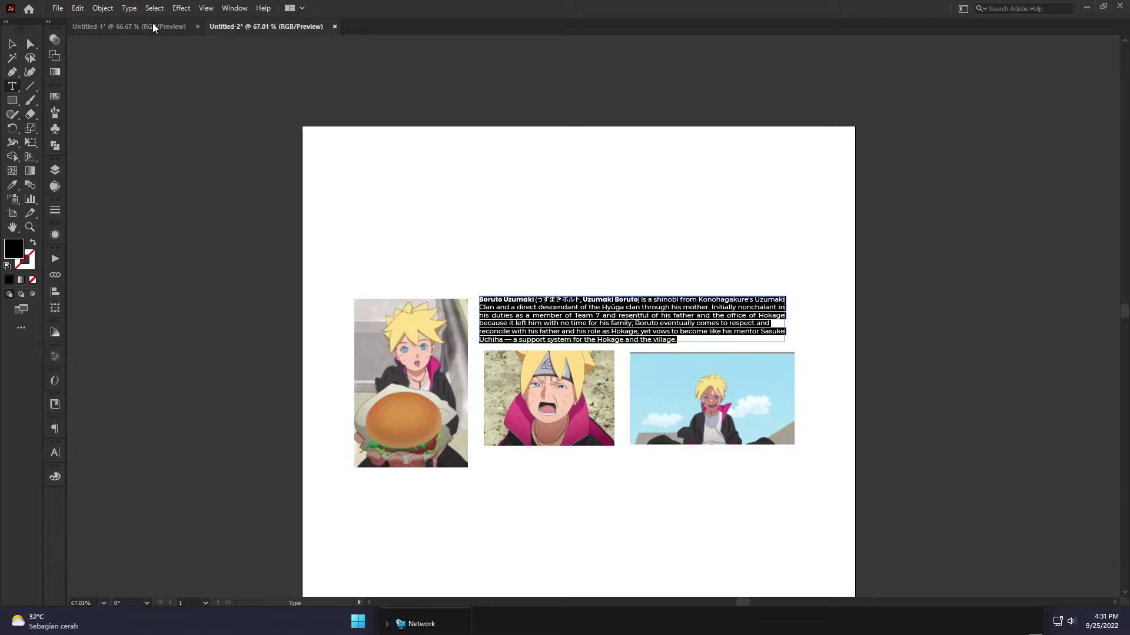
left_click(153, 26)
key("ctrl+a")
key("ctrl+v")
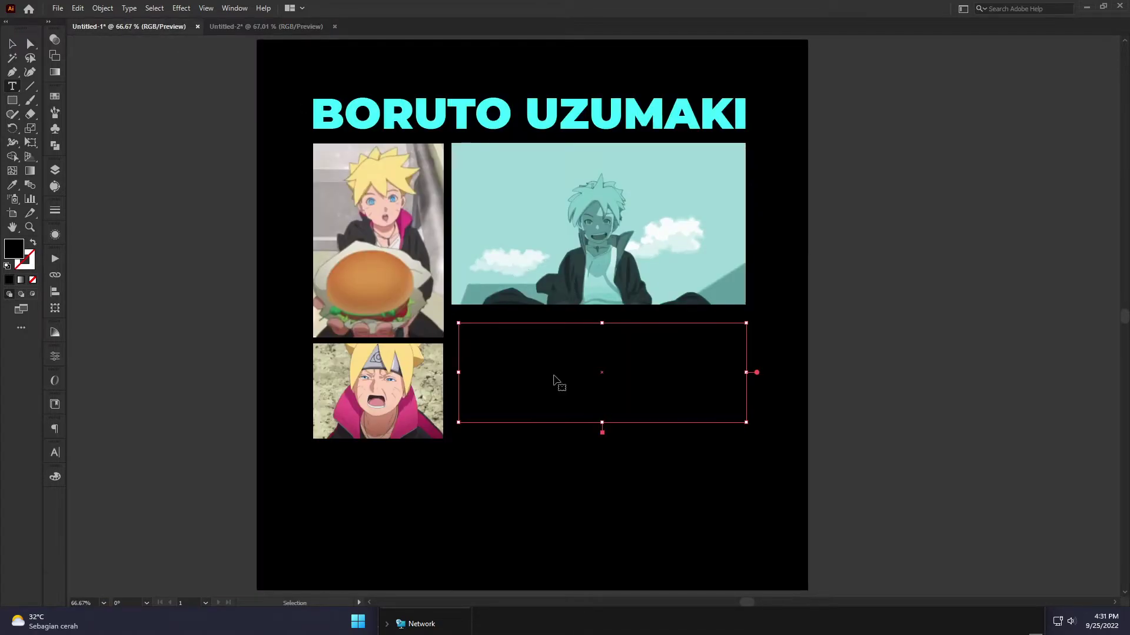
Change the fill color of all the description text to white
key("ctrl+a")
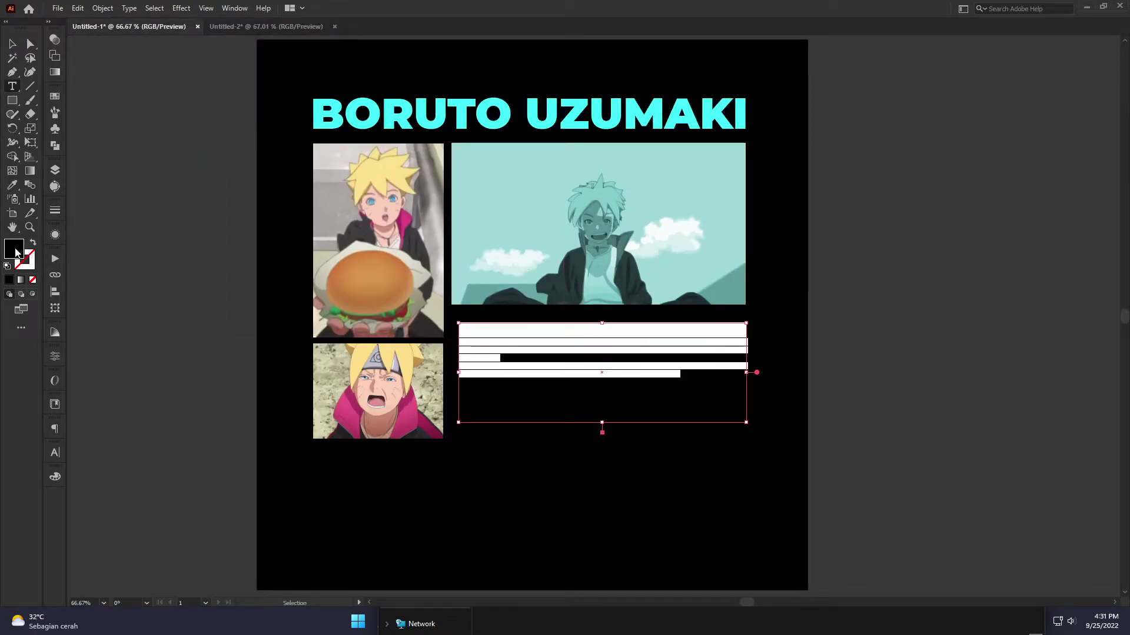
double_click(15, 250)
left_click(477, 222)
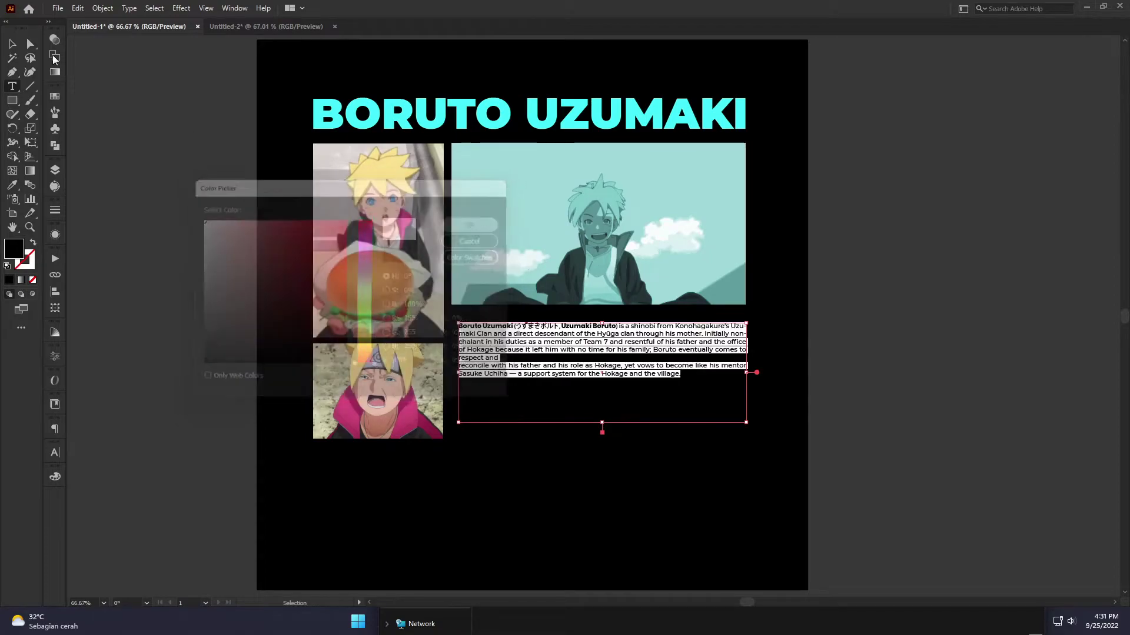
left_click(12, 43)
left_click(196, 209)
Widen the description's text frame and move it directly under the cyan picture, aligned with the picture's left edge
left_click(651, 353)
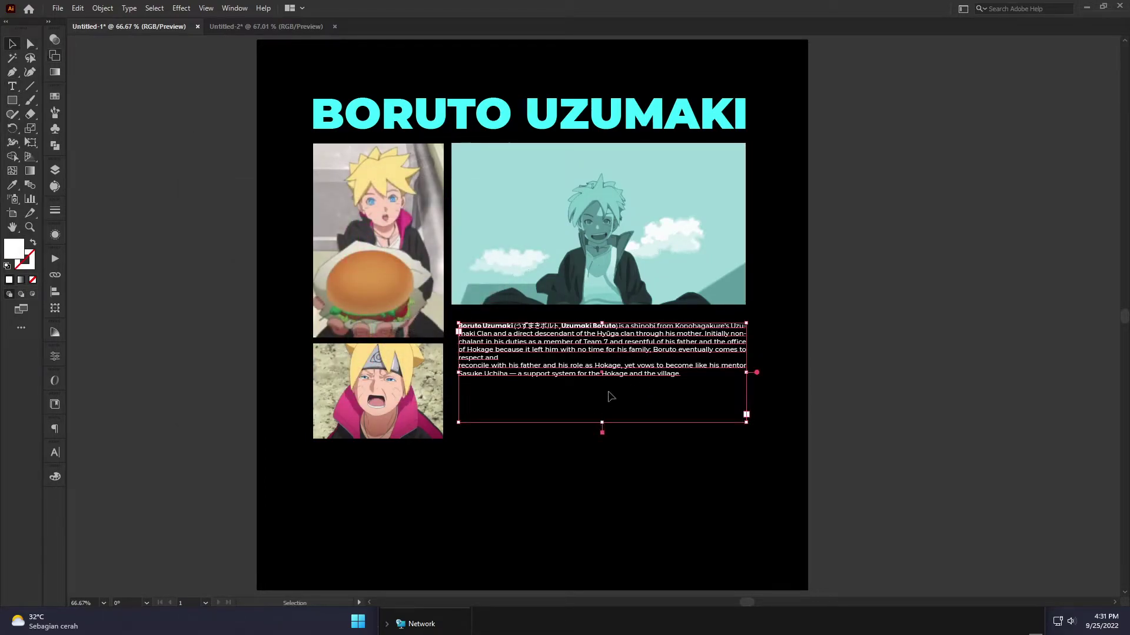
scroll(606, 397, "up", 2)
left_click_drag(598, 453, 597, 353)
left_click_drag(922, 290, 954, 289)
left_click_drag(755, 236, 737, 208)
scroll(735, 349, "down", 1)
left_click(1025, 340)
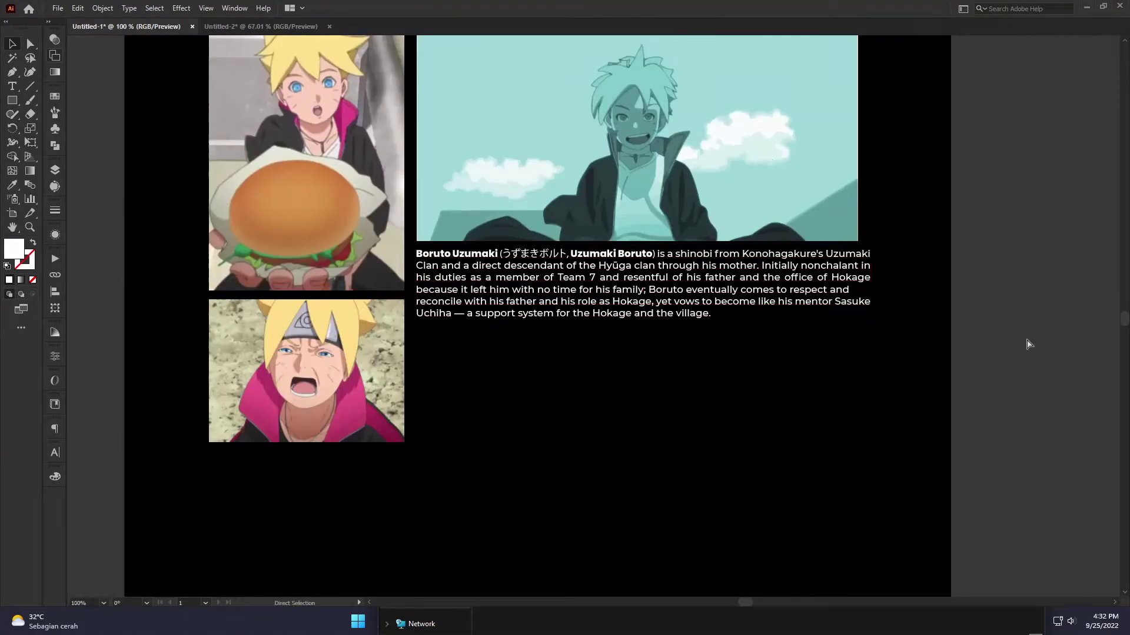
key("ctrl+0")
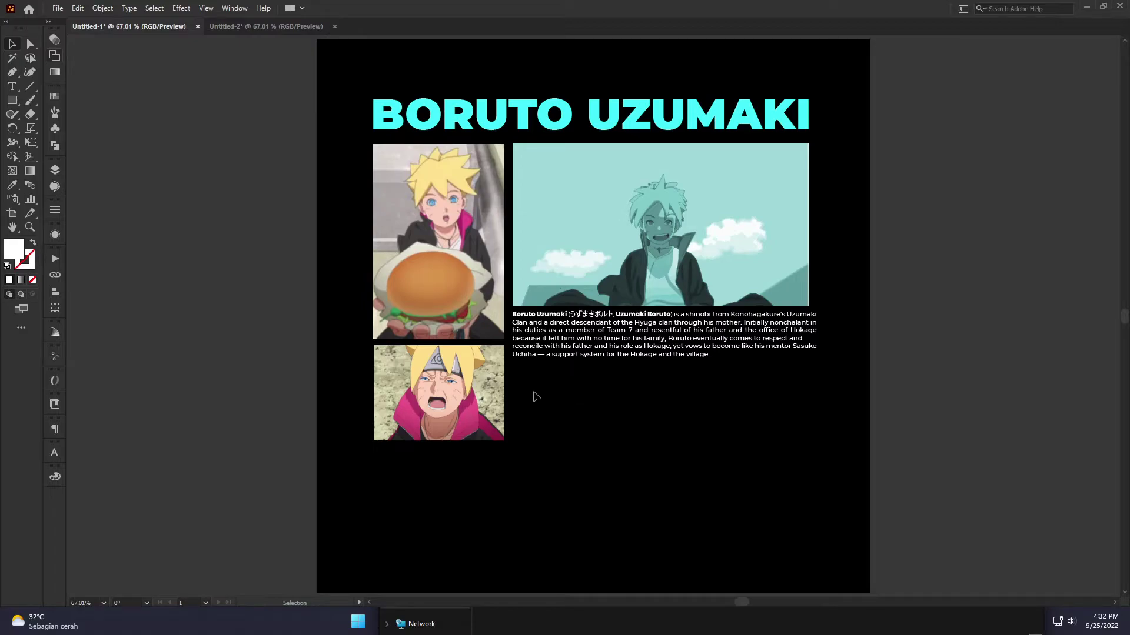
Add the text "Boruto Next Generation" below the description and apply the BORUTO UZUMAKI title's style to it
left_click(517, 383)
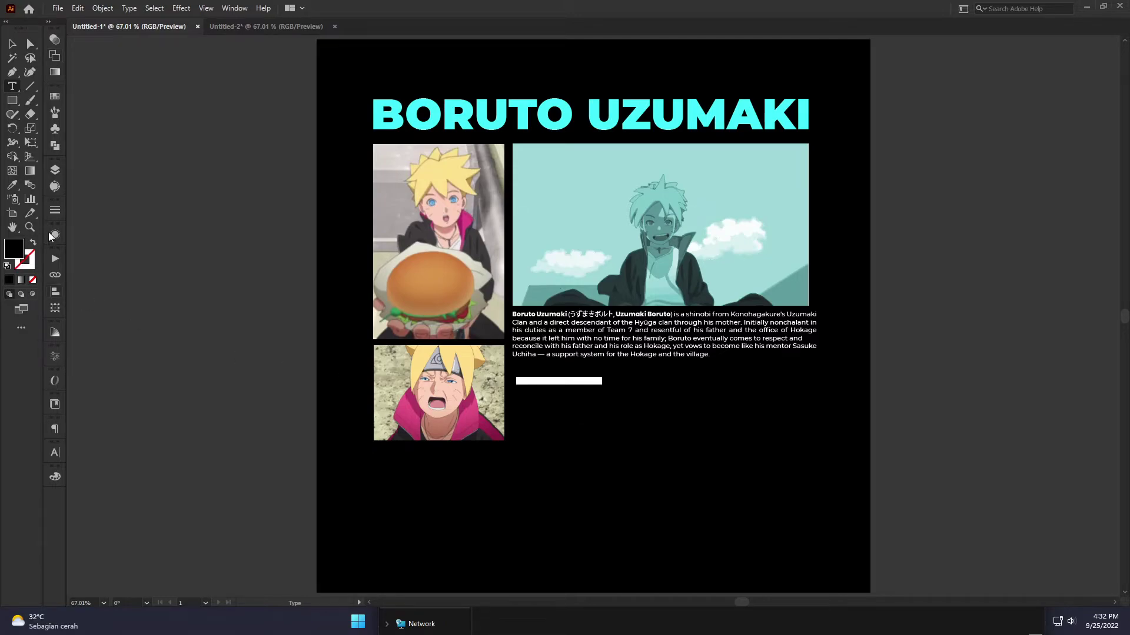
left_click(13, 185)
left_click(423, 109)
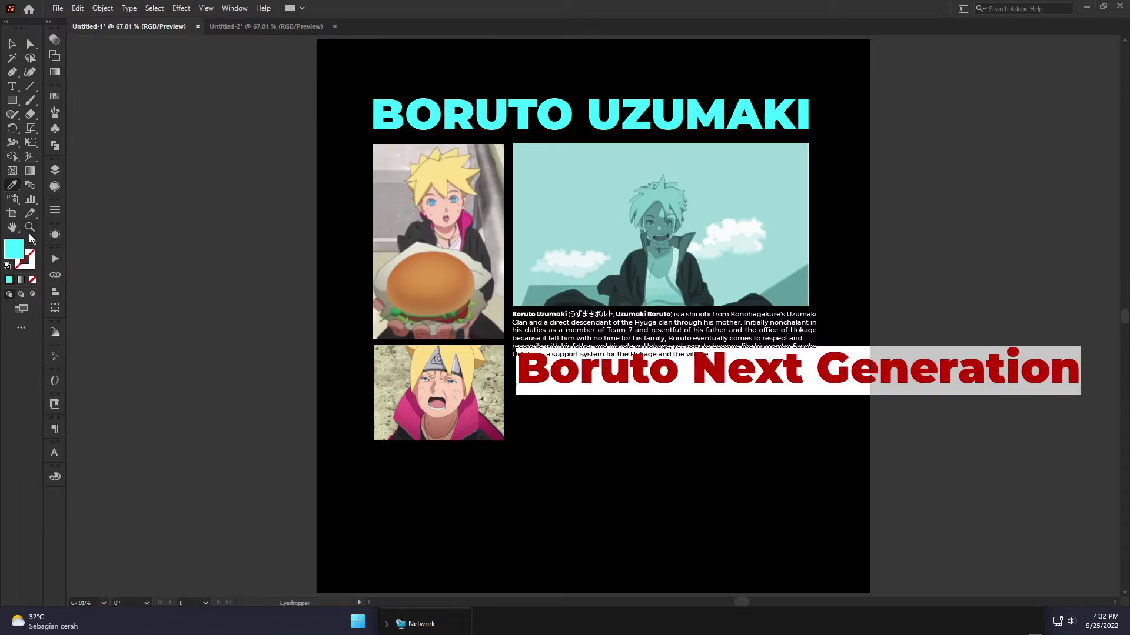
Change the font of the "Boruto Next Generation" text to Hillstown
left_click(55, 356)
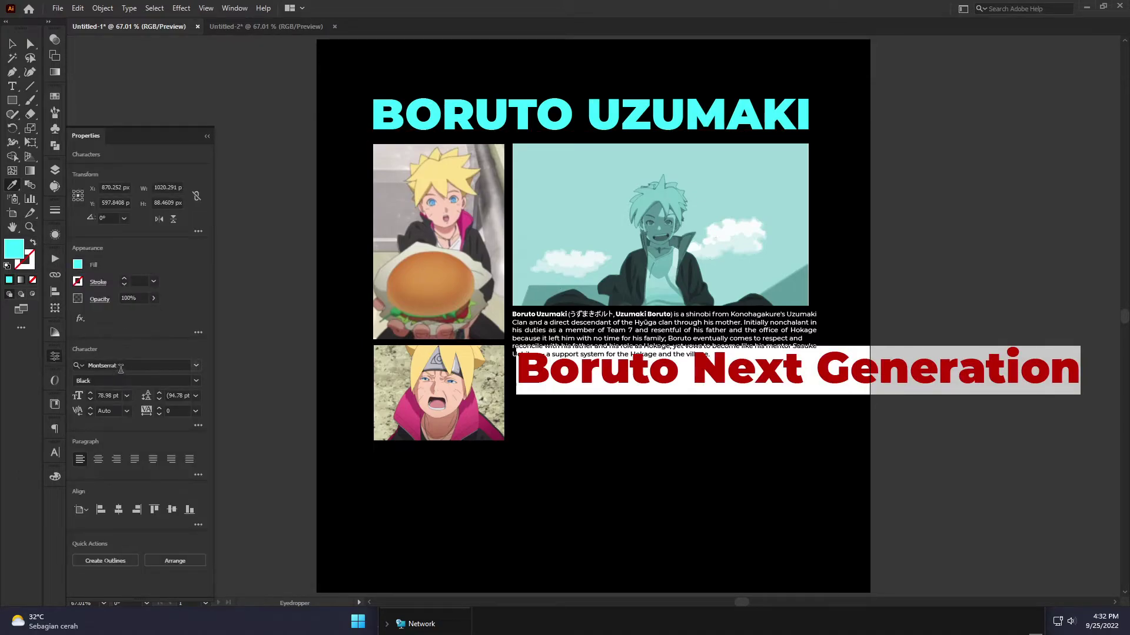
left_click(197, 366)
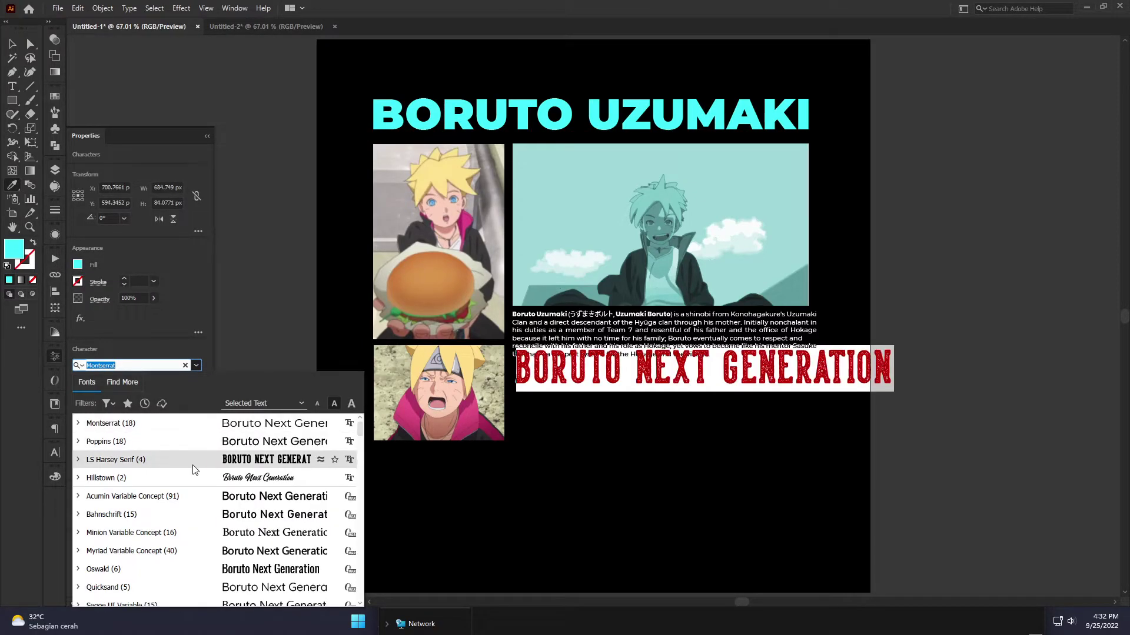
left_click(202, 476)
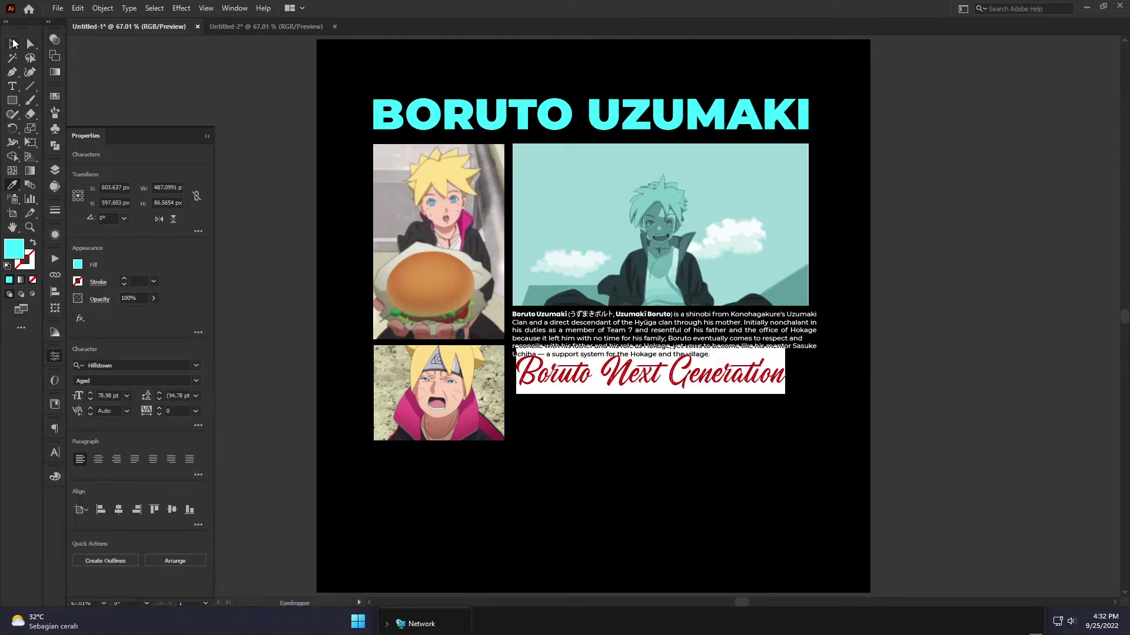
left_click(13, 43)
left_click(54, 357)
left_click(729, 431)
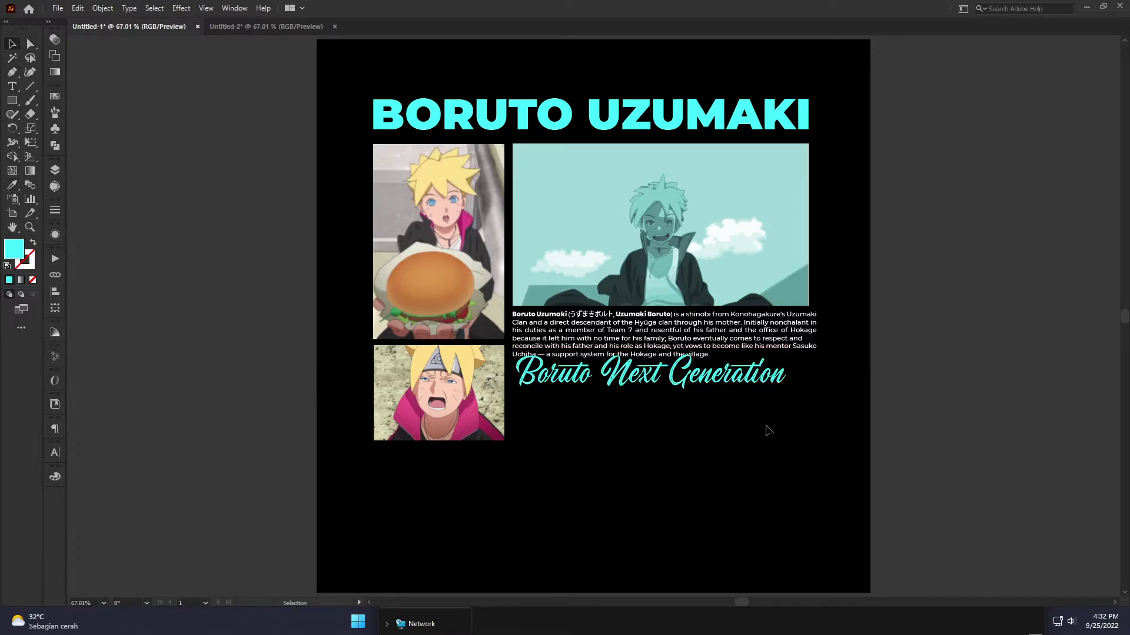
Move the description beside the lower small picture, place the script subtitle above it, left-aligned, and scale the subtitle to the description's width
left_click_drag(663, 386, 663, 480)
left_click_drag(609, 330, 609, 413)
left_click_drag(613, 477, 603, 385)
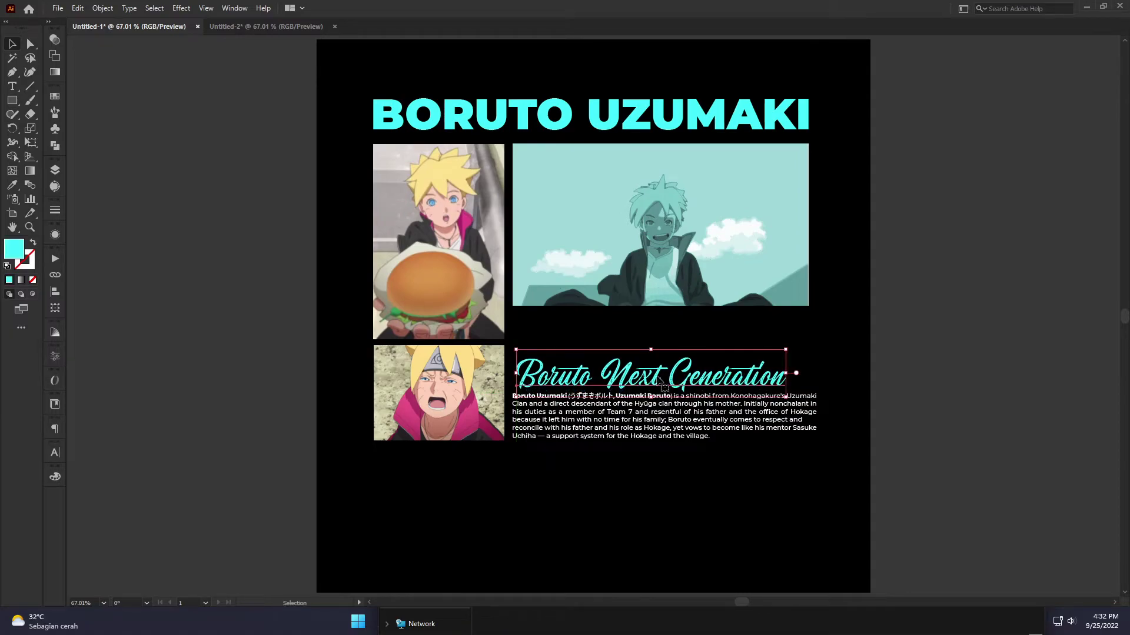
scroll(603, 385, "up", 3)
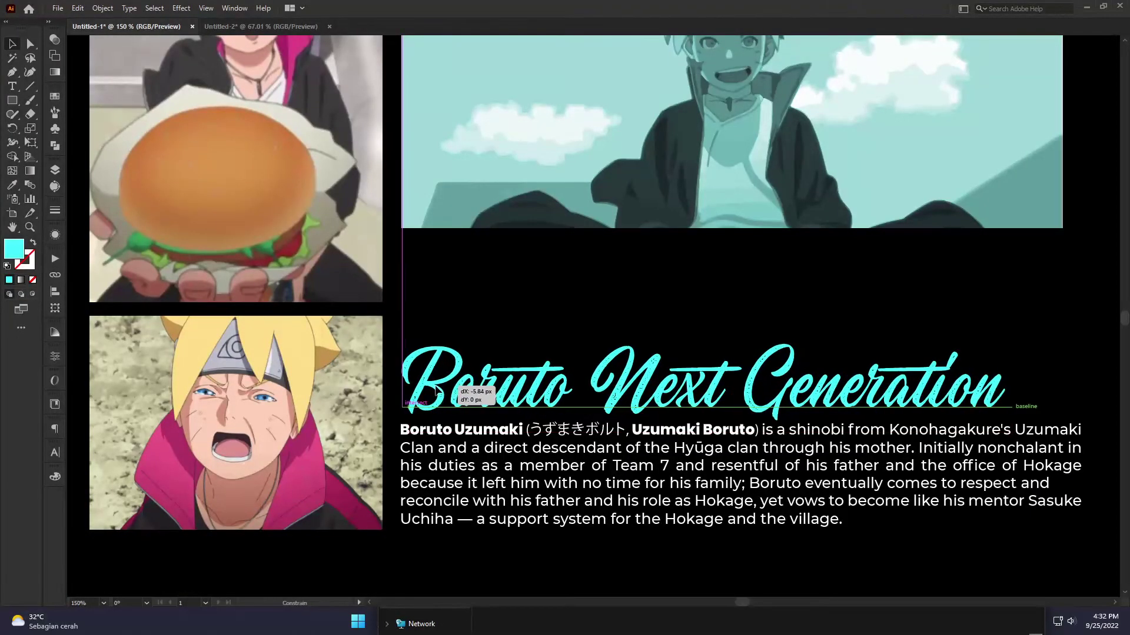
scroll(653, 383, "right", 5)
left_click_drag(652, 383, 734, 376)
scroll(491, 282, "down", 2)
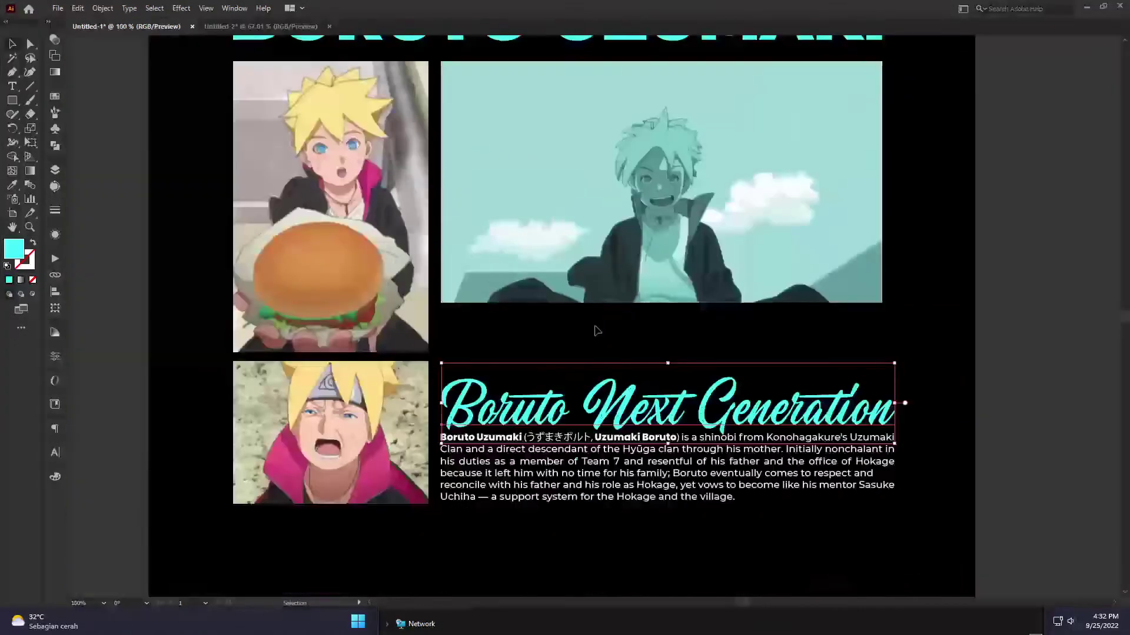
Lower the large cyan picture to the burger picture's bottom edge and enlarge it to match the burger picture's height
left_click(599, 195)
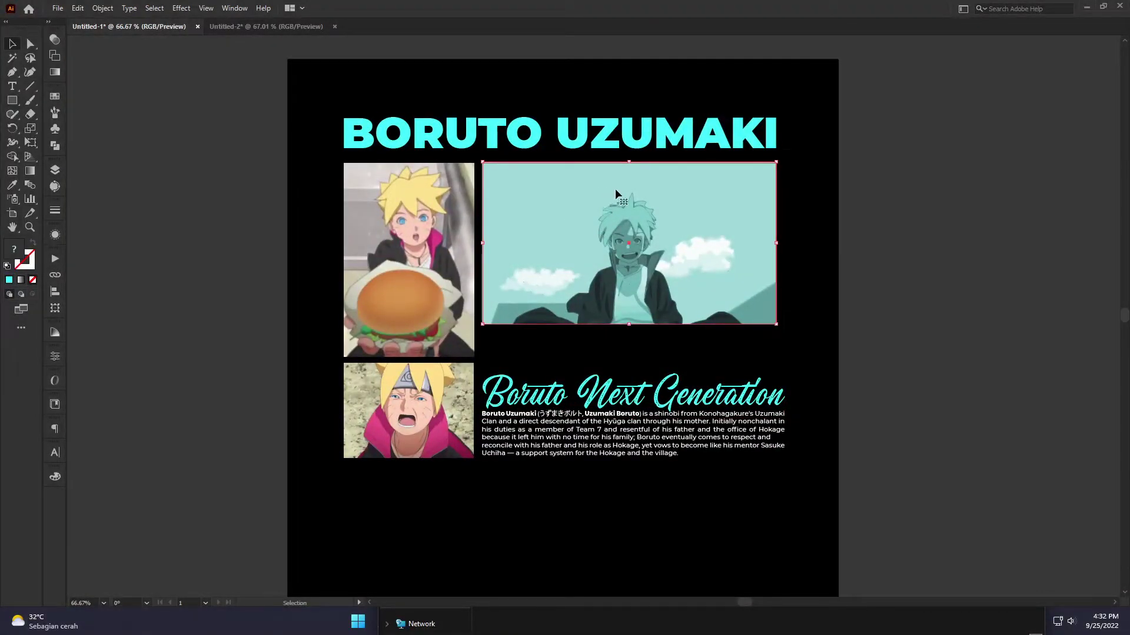
left_click(852, 235)
scroll(630, 255, "up", 1)
left_click_drag(569, 207, 573, 256)
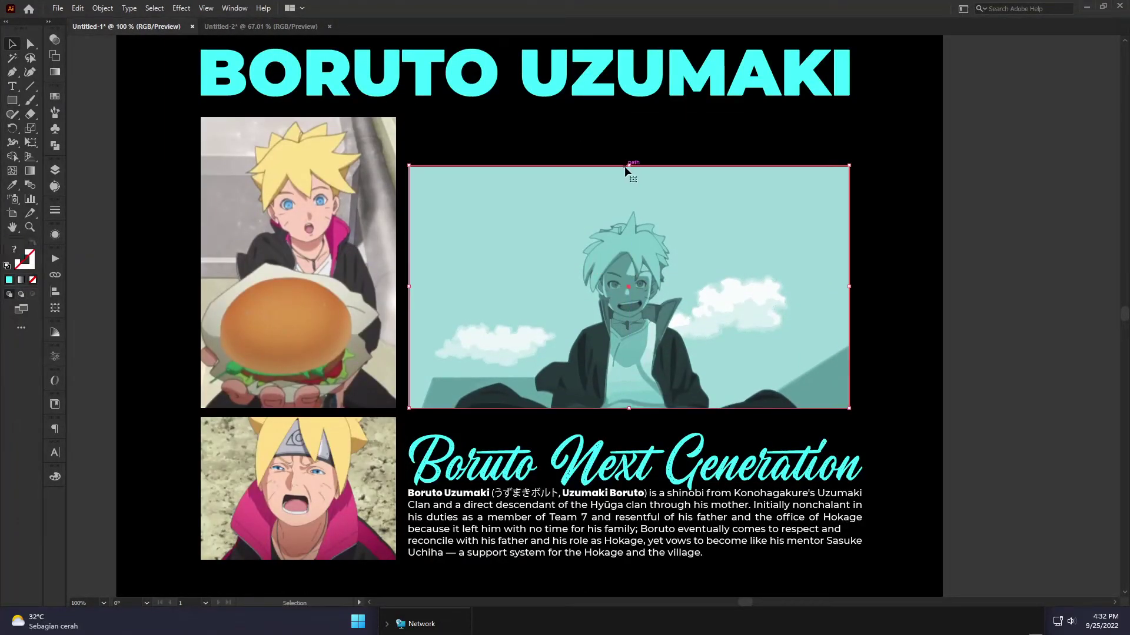
left_click_drag(633, 165, 639, 116)
left_click_drag(528, 256, 568, 256)
Move the cyan overlay rectangle off the large picture to beside the artboard and try narrowing the artwork inside its clip group
double_click(934, 243)
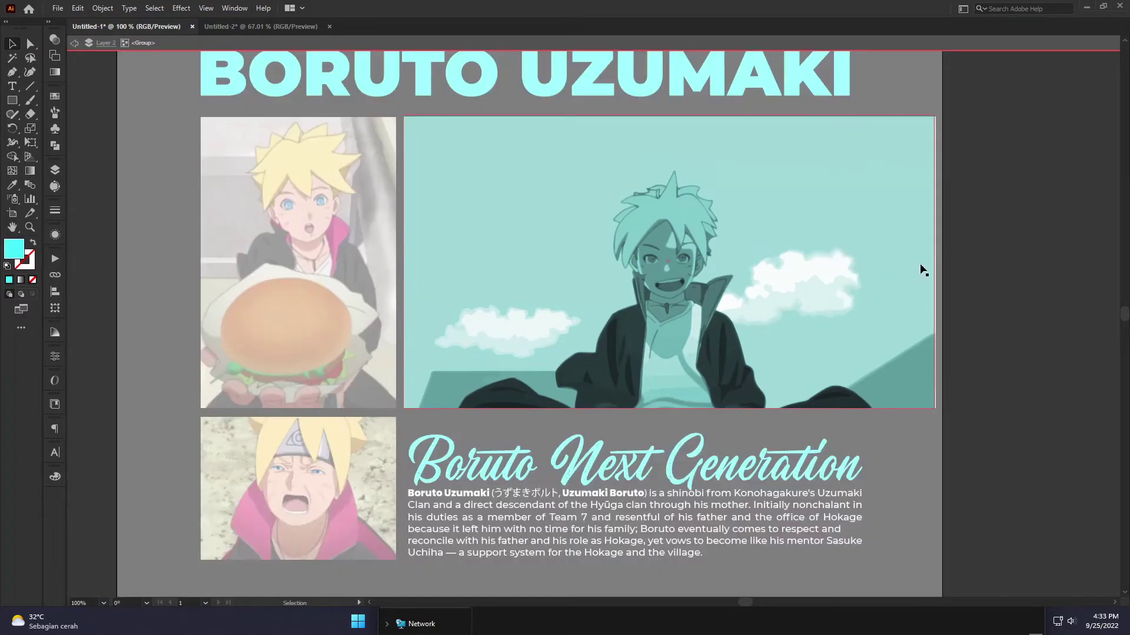
key("ctrl+minus")
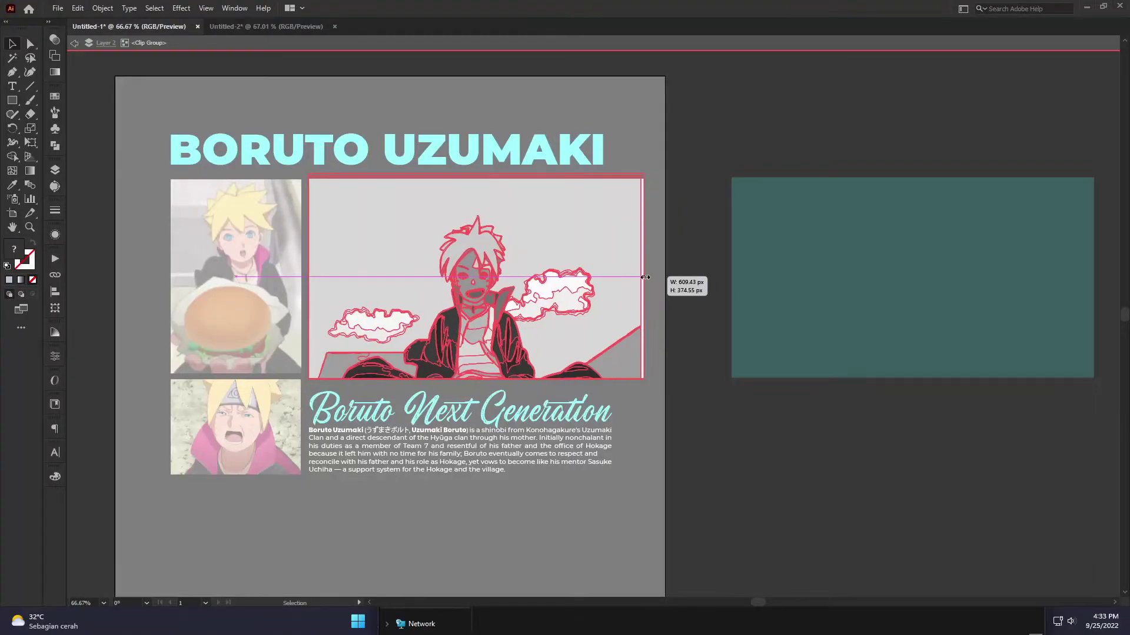
double_click(636, 282)
key("ctrl+a")
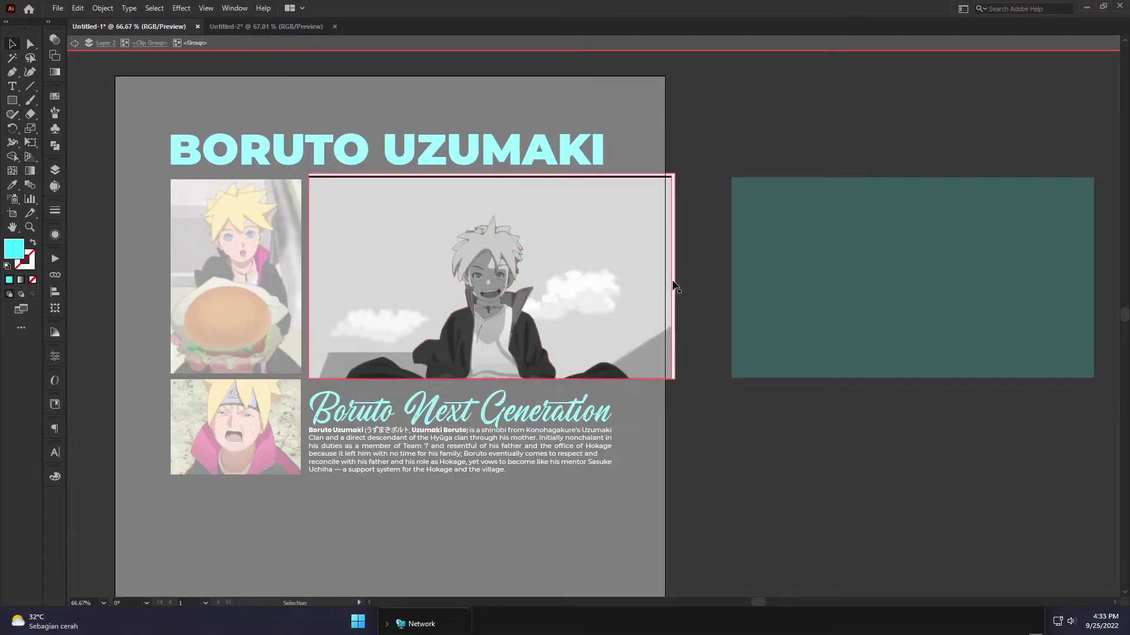
Try to narrow the large picture's artwork from within its nested groups, undo it and leave isolation
double_click(651, 259)
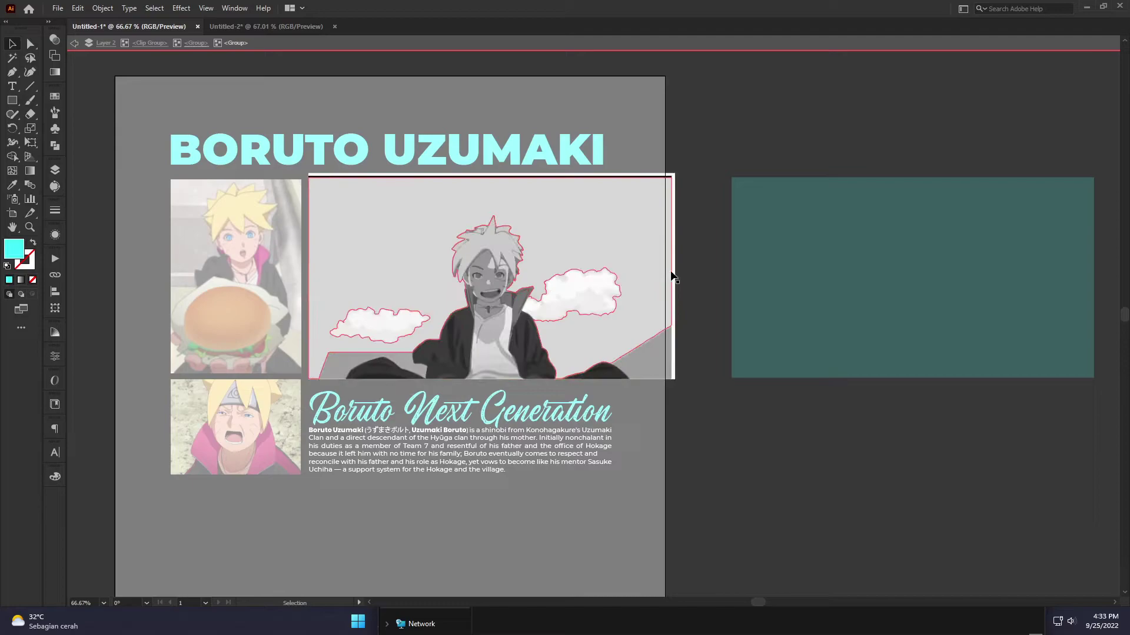
left_click_drag(677, 280, 620, 284)
key("ctrl+z")
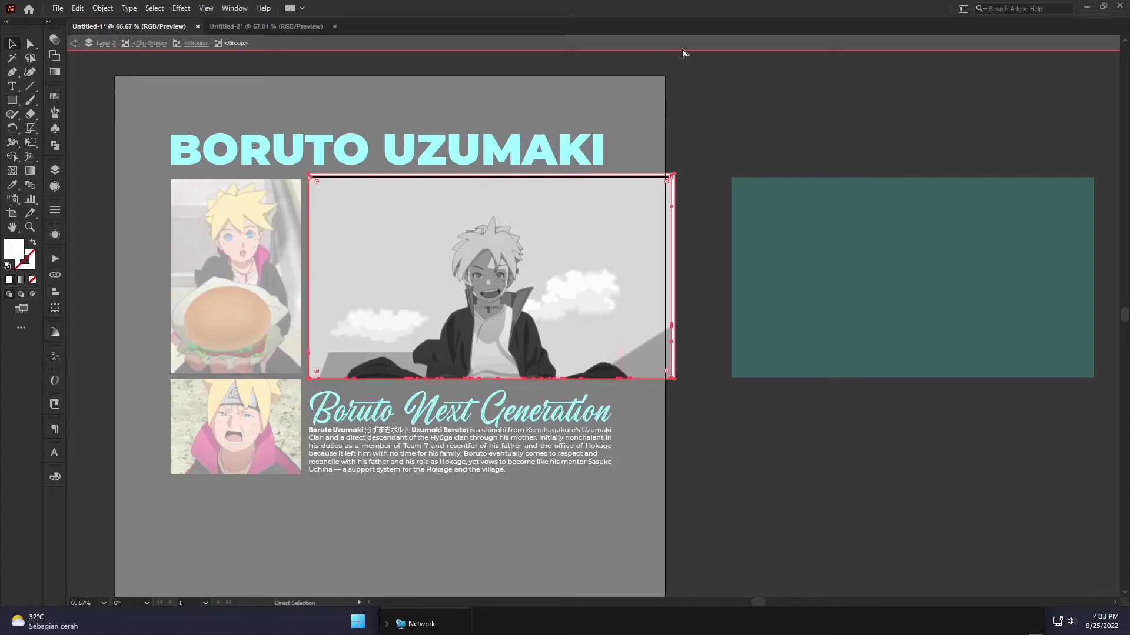
double_click(714, 111)
left_click(630, 245)
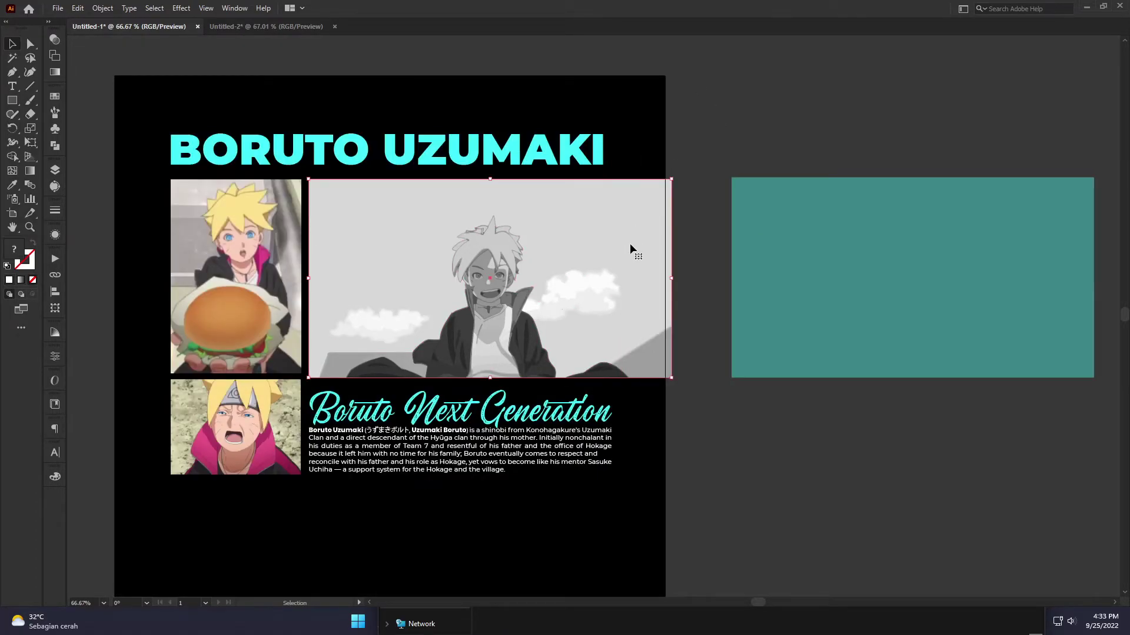
double_click(630, 242)
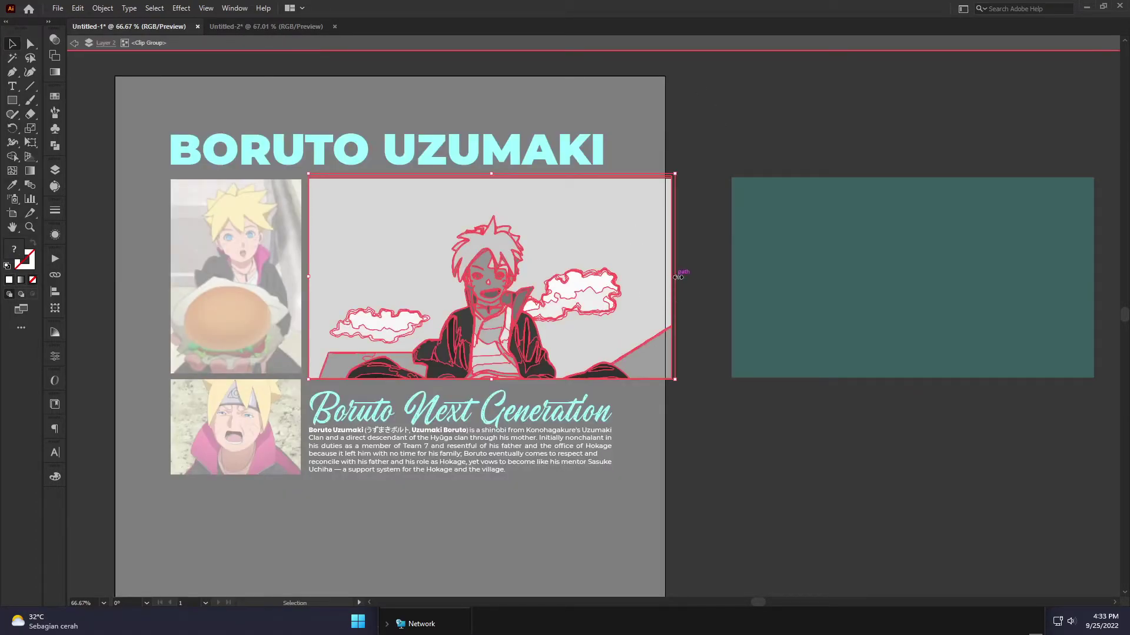
double_click(682, 142)
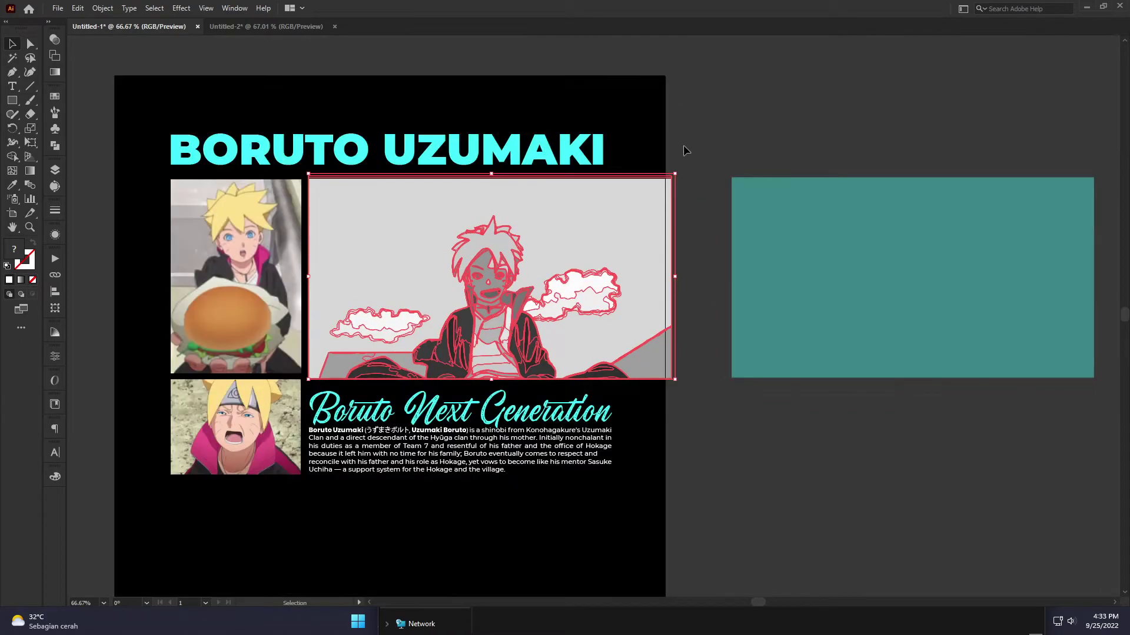
Release the large picture's clipping mask and try narrowing the unclipped artwork to about 653 px wide
right_click(623, 228)
left_click(672, 329)
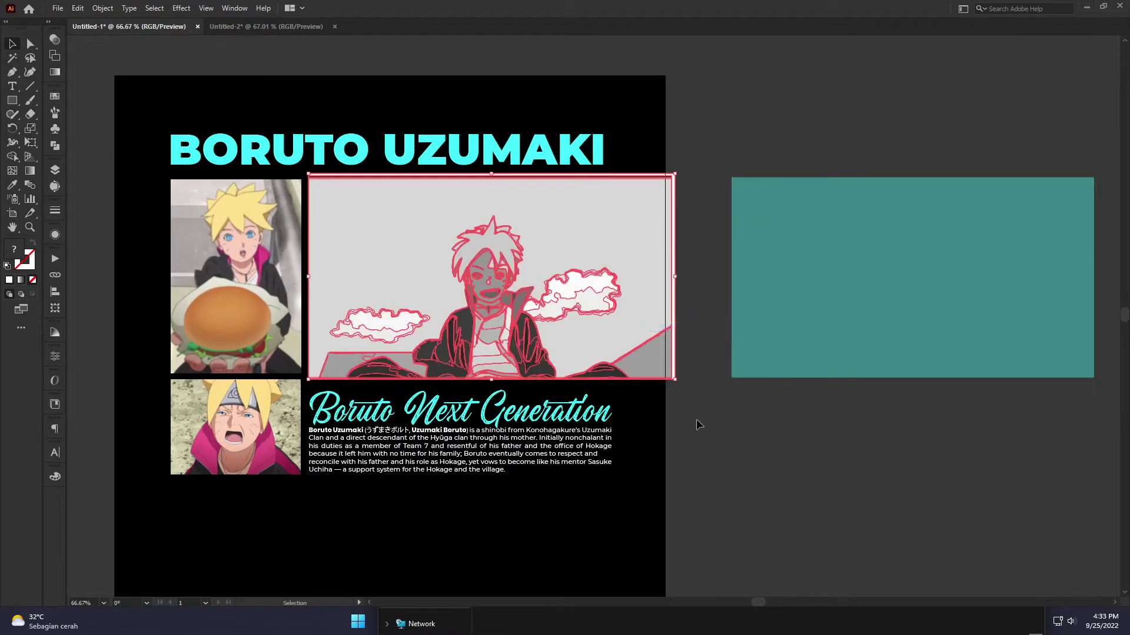
left_click(676, 278)
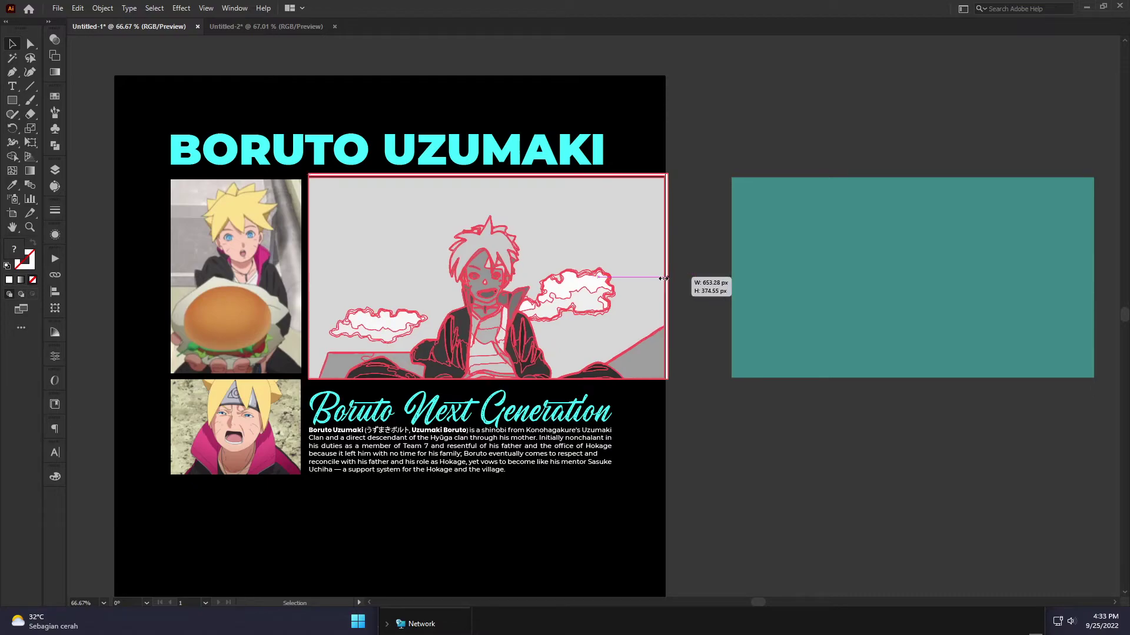
Try moving the unclipped large picture down, and undo the move
left_click(684, 221)
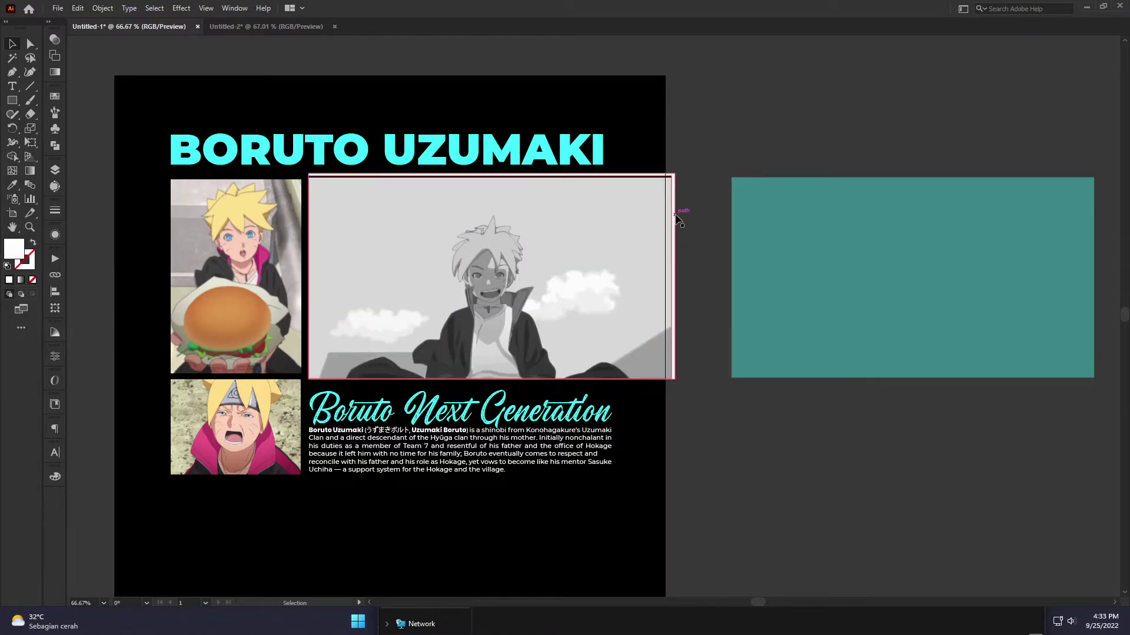
left_click_drag(653, 217, 659, 263)
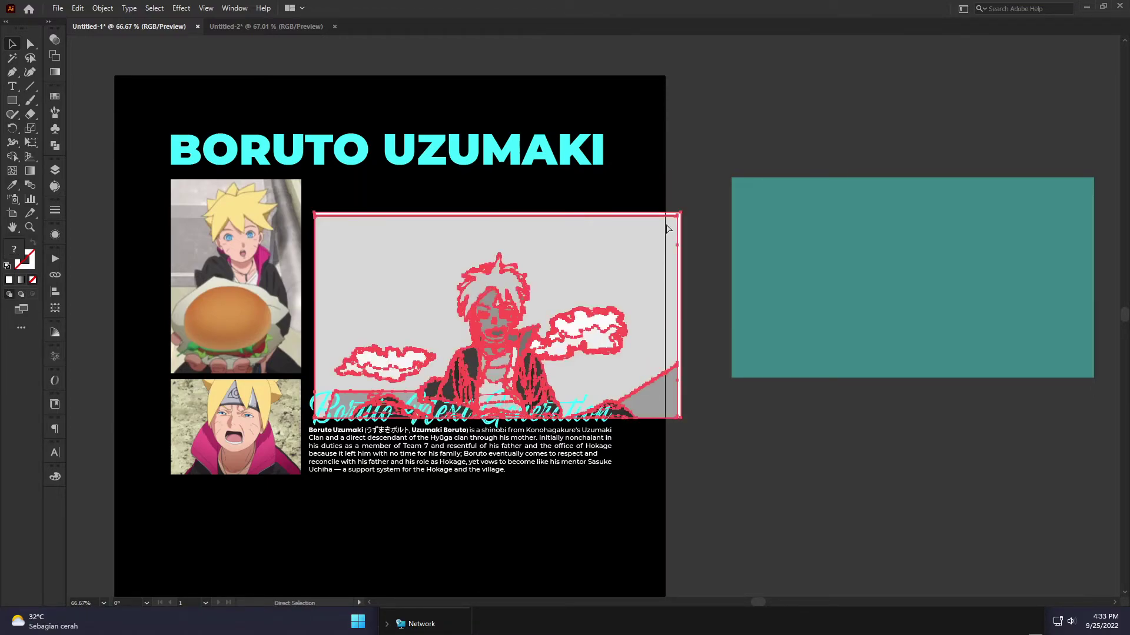
key("ctrl+y")
key("ctrl+y")
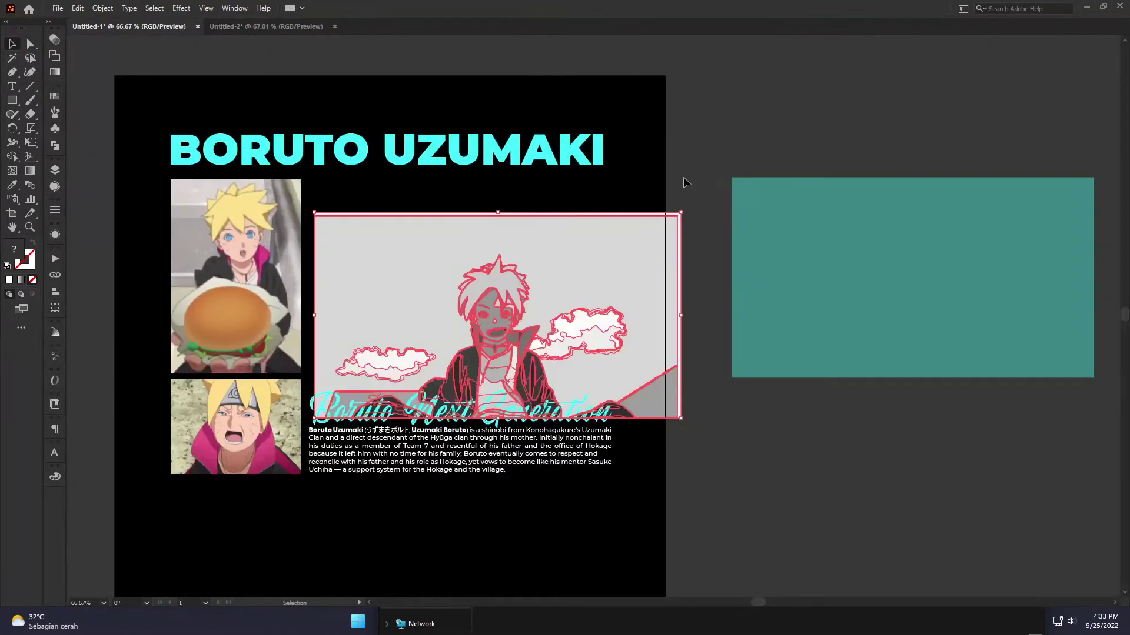
left_click(671, 188)
key("ctrl+z")
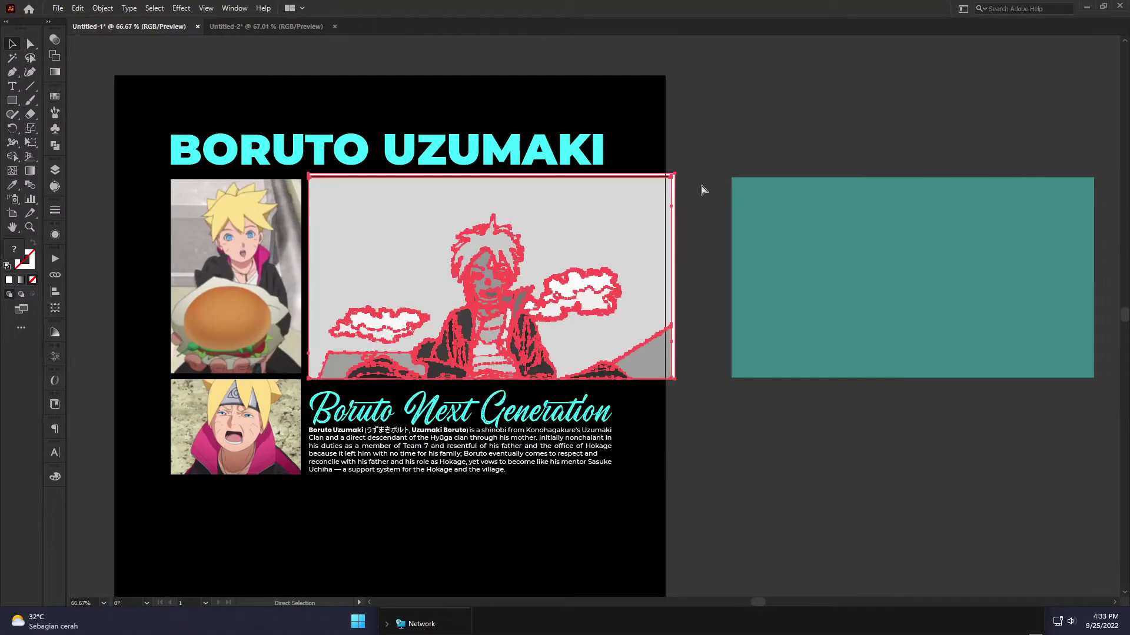
Try to delete the white border along the large picture's edges and shift the artwork slightly
left_click(690, 183)
left_click(672, 178)
key("Delete")
left_click_drag(672, 176, 691, 190)
left_click(659, 179)
key("Delete")
Apply the cyan overlay's appearance to the large picture's unfilled former mask rectangle with the Eyedropper
left_click(675, 193)
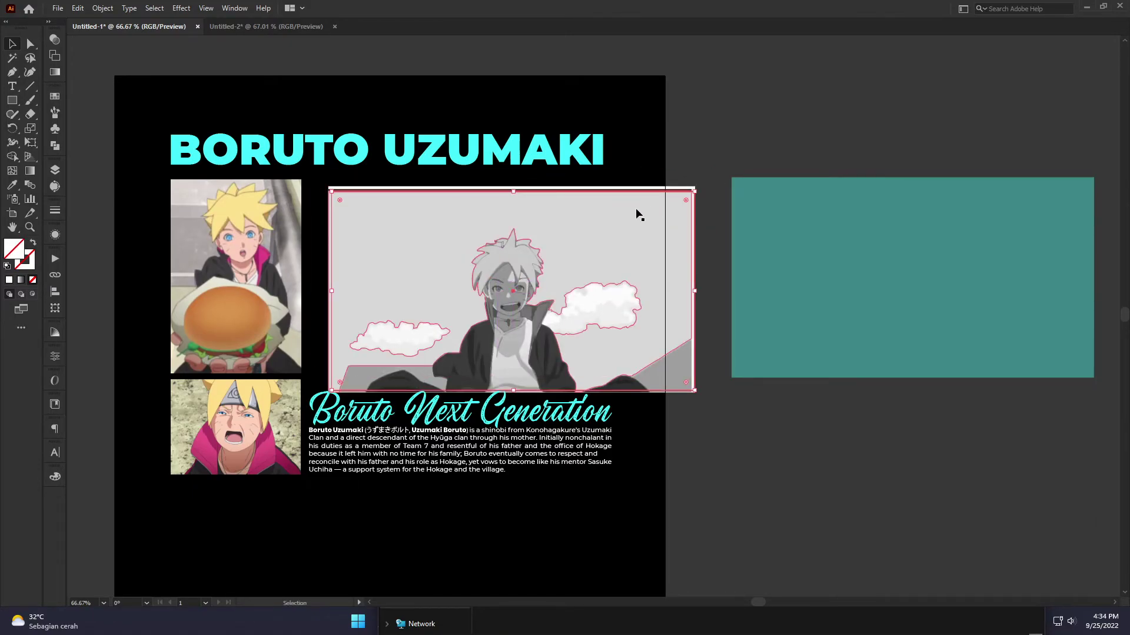
key("i")
left_click(855, 323)
key("v")
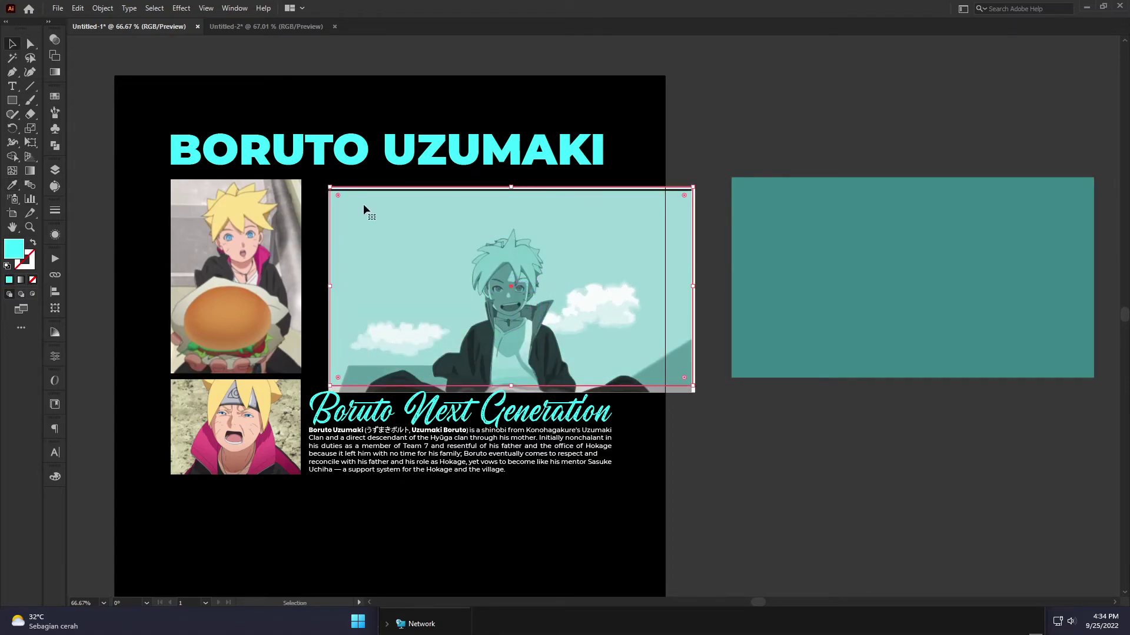
Fit the cyan mask rectangle between the burger picture and the title's right edge, matching the burger picture's height
scroll(364, 203, "up", 2)
scroll(336, 237, "down", 5)
mouse_move(303, 228)
left_mouse_down()
mouse_move(295, 236)
mouse_move(308, 230)
left_mouse_up()
scroll(308, 229, "down", 1)
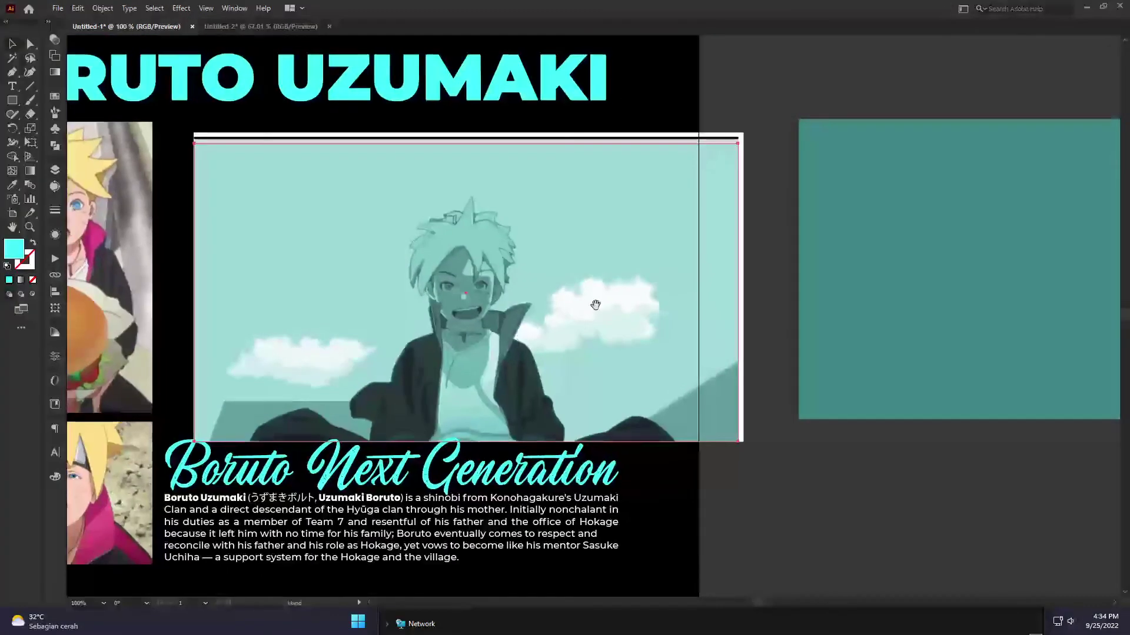
left_click_drag(739, 295, 612, 277)
left_click_drag(235, 189, 393, 256)
left_click_drag(533, 181, 533, 189)
mouse_move(739, 335)
left_mouse_down()
mouse_move(787, 333)
mouse_move(777, 333)
left_mouse_up()
Position the large picture behind the cyan rectangle and clip it to the rectangle with a clipping mask
left_click(784, 388)
left_click_drag(805, 397, 792, 376)
left_click_drag(887, 247, 714, 306)
right_click(724, 294)
left_click(759, 401)
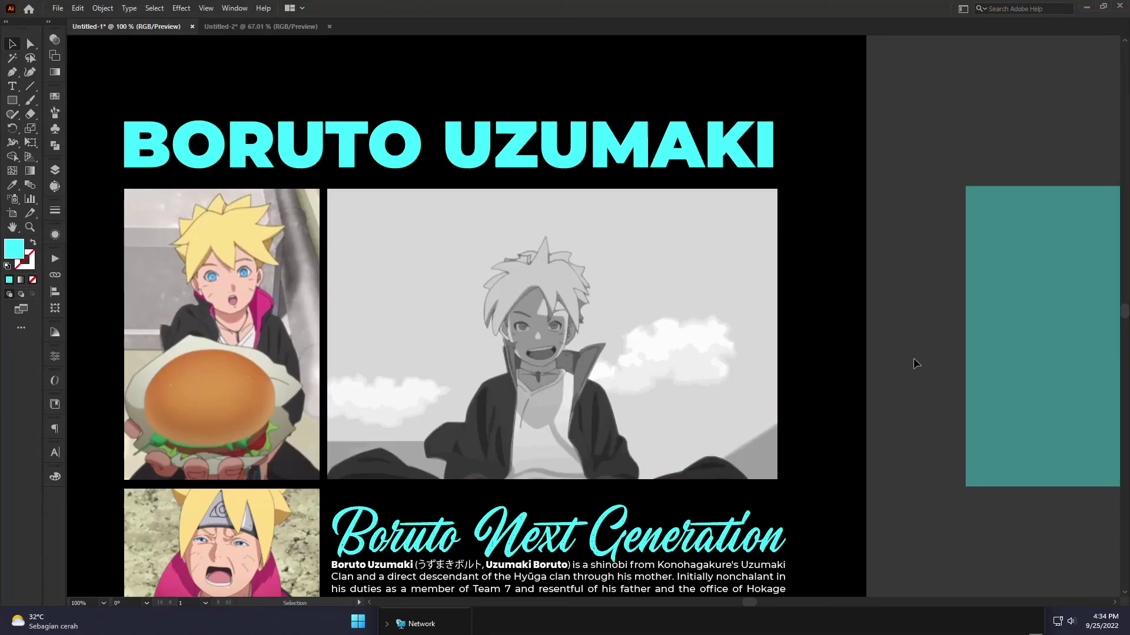
Place the cyan overlay rectangle over the clipped large picture and narrow it to the picture's right edge
left_click_drag(998, 342, 356, 336)
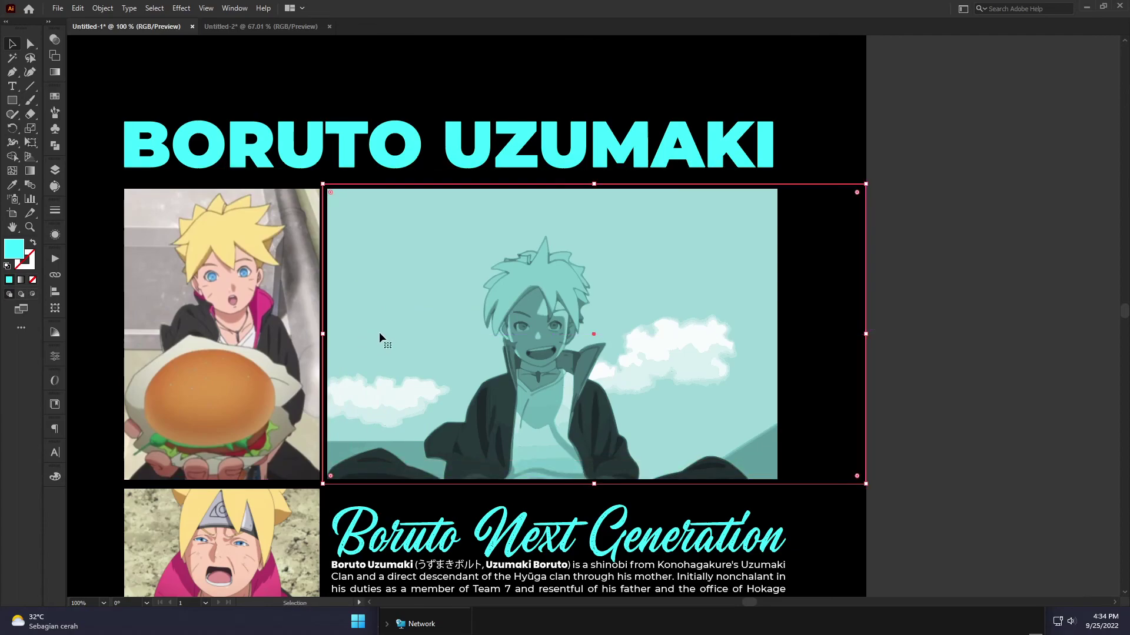
left_click_drag(865, 335, 780, 336)
Move the script subtitle and the description up by about 14 px under the large picture and fit the artboard in view
key("space")
left_click_drag(595, 439, 626, 291)
left_click_drag(517, 391, 485, 380)
left_click_drag(542, 454, 542, 443)
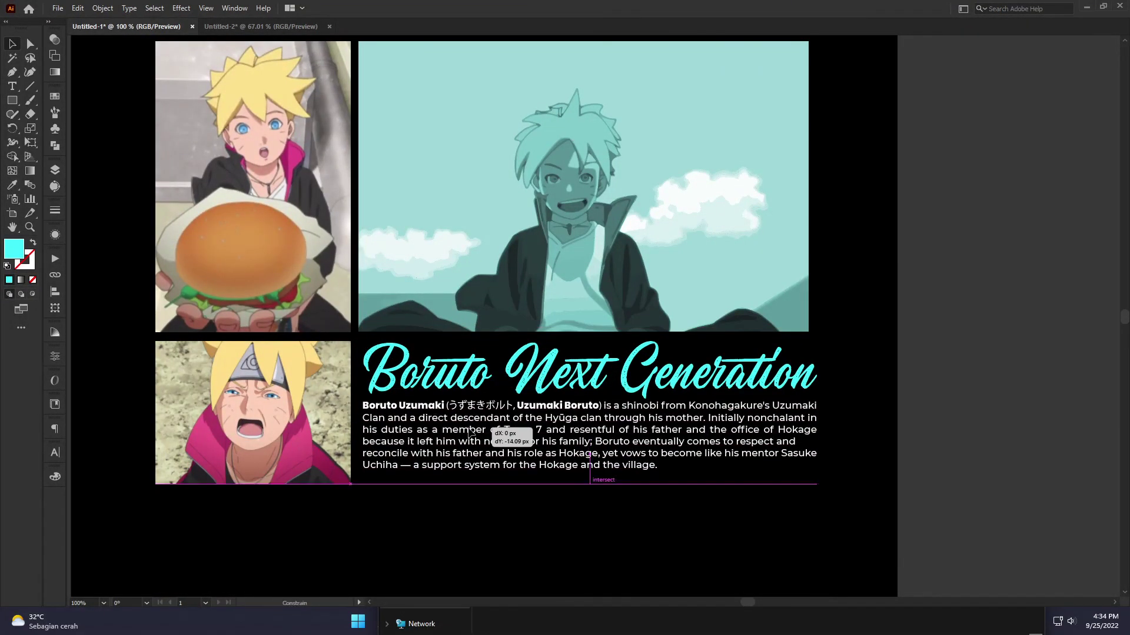
left_click(982, 359)
key("ctrl+0")
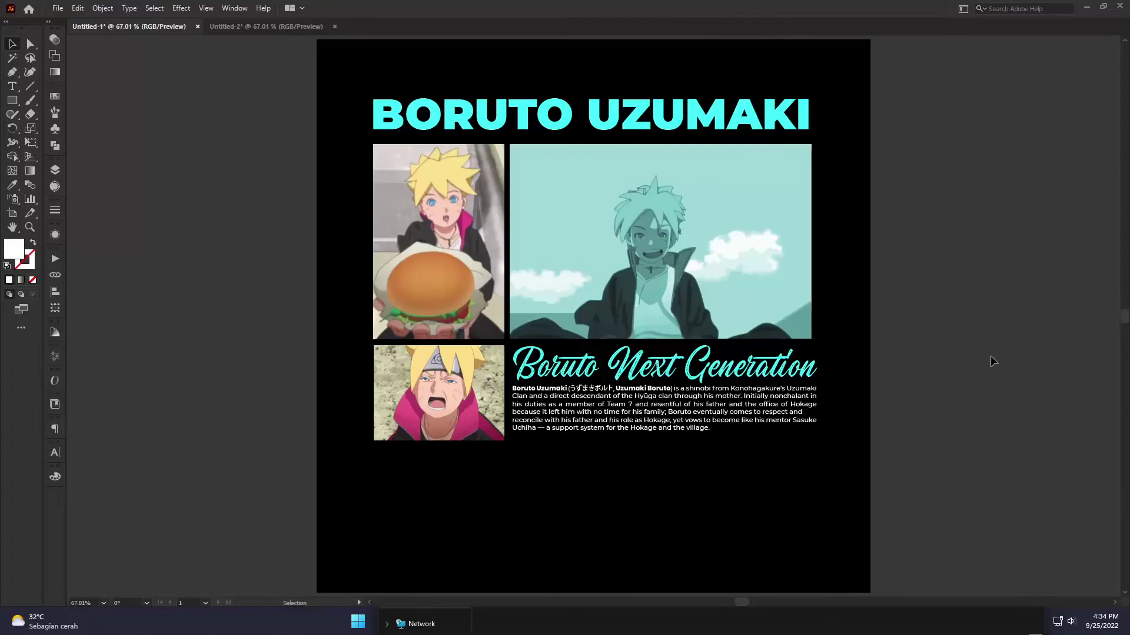